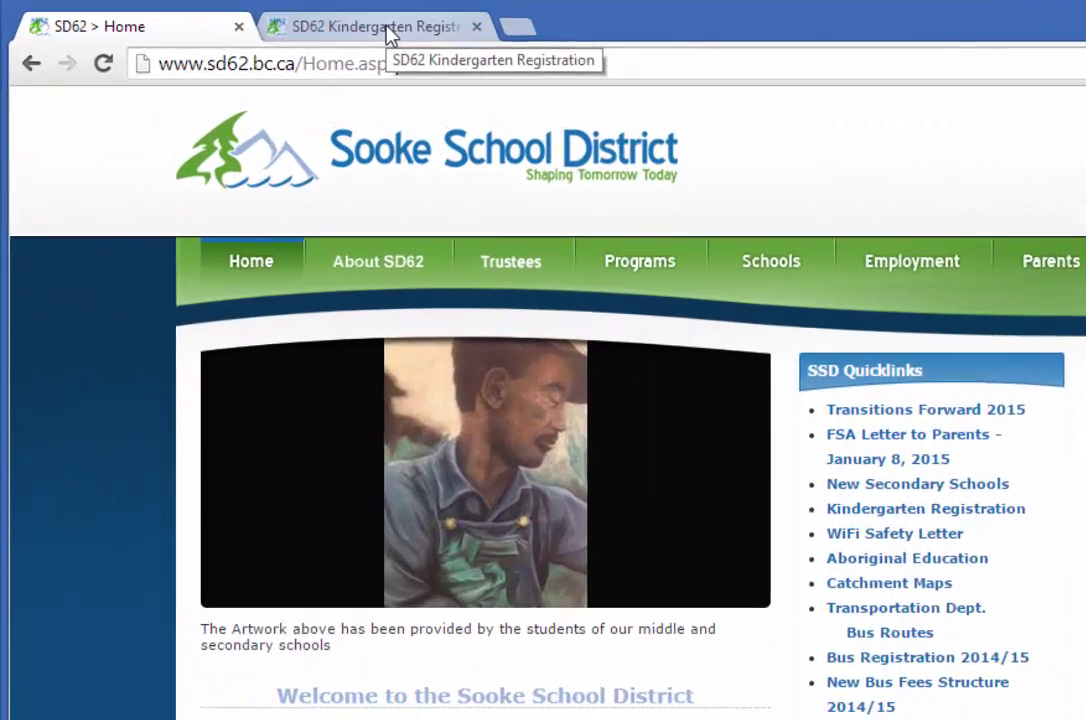
Step: Switch to the SD62 Kindergarten Registration tab to bring up the e-mail sign-in page
left_click(263, 30)
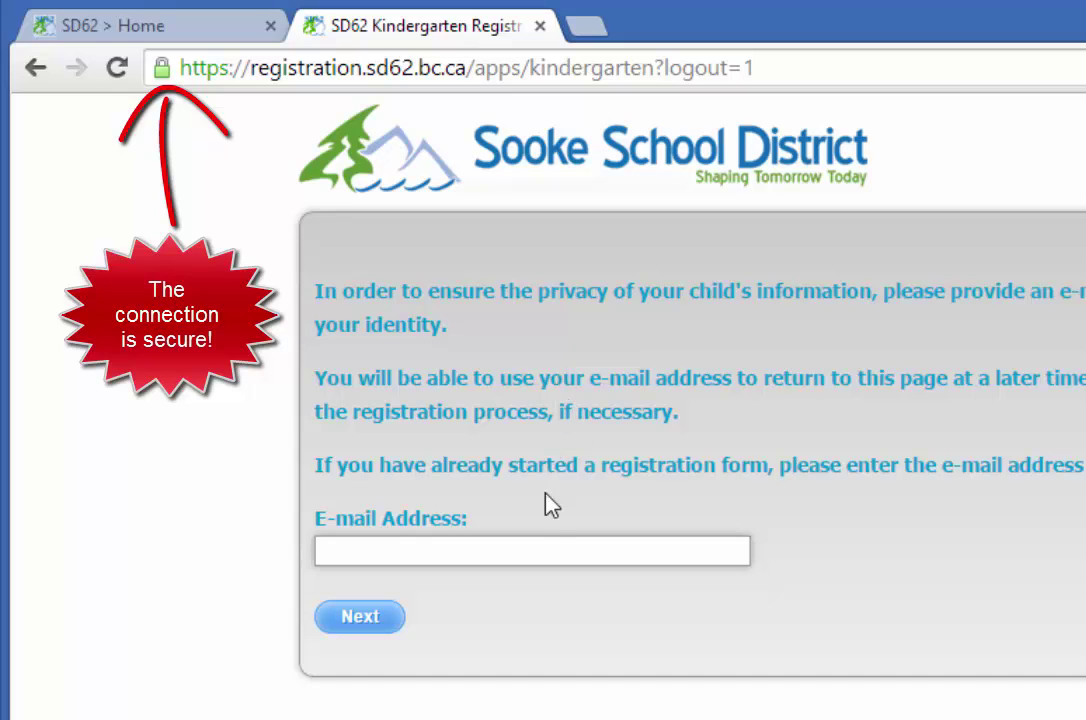
Step: Enter the parent's e-mail address and submit it to reach the confirmation number step
left_click(531, 551)
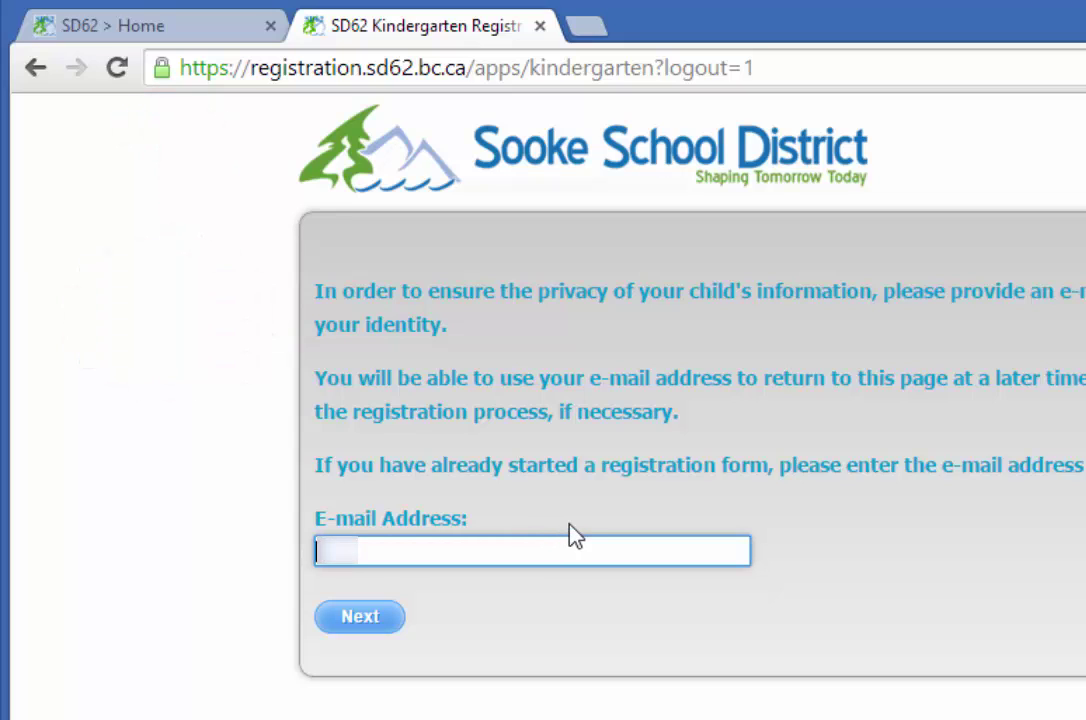
type("@sd")
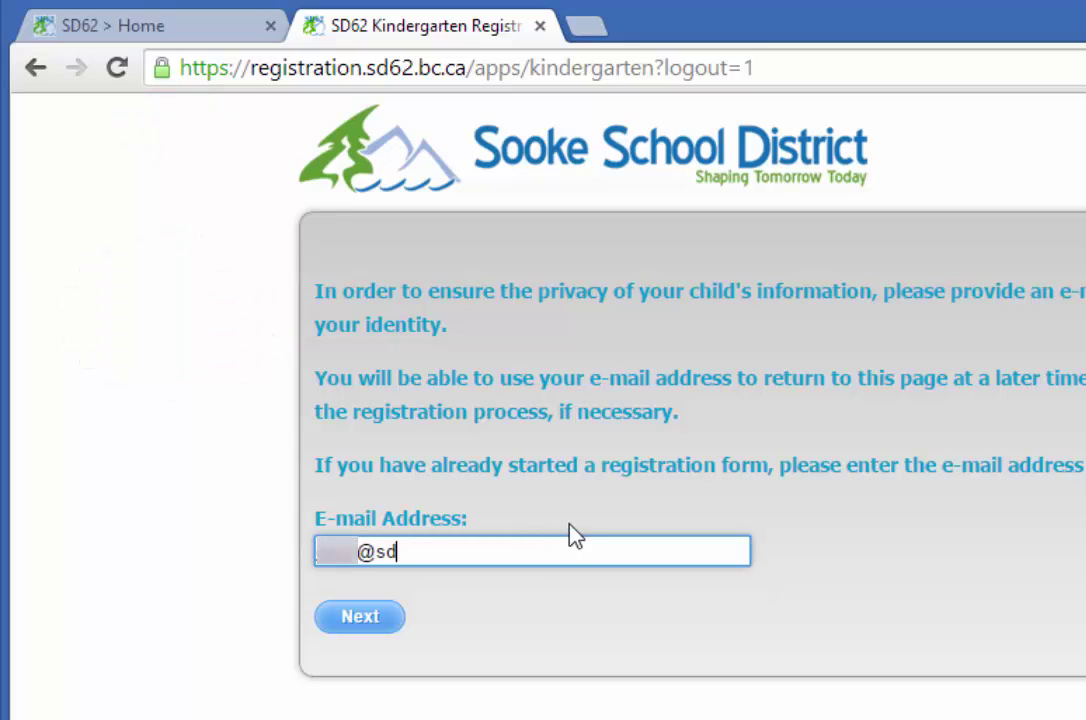
type("62.bc.c")
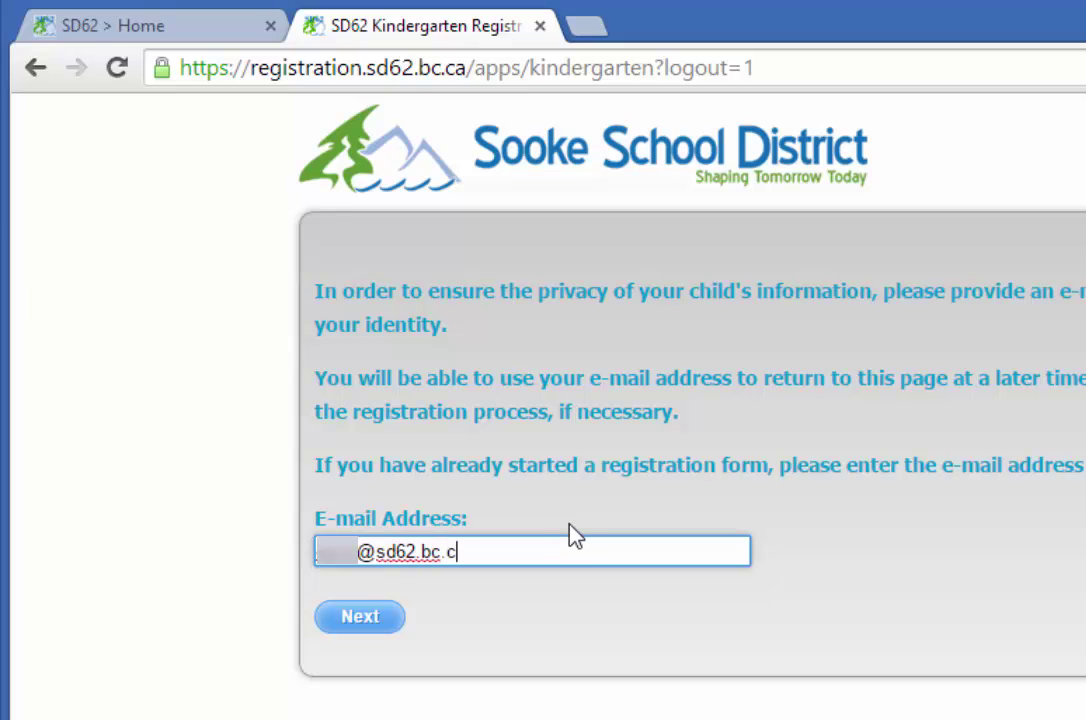
type("a")
left_click(366, 620)
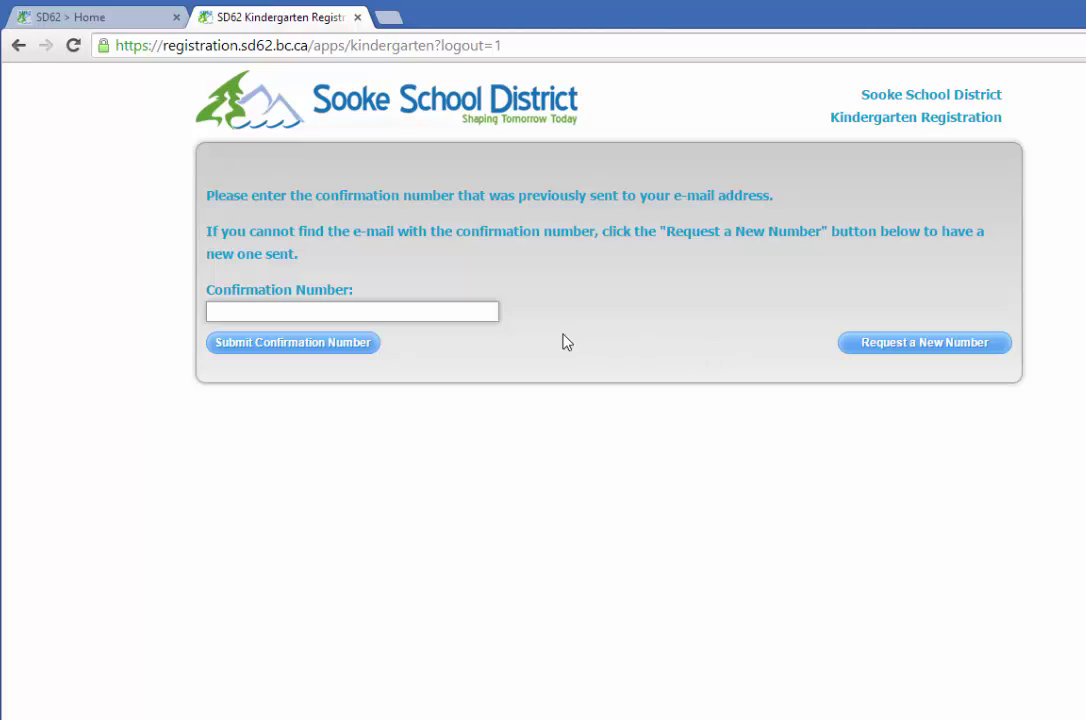
Step: Enter the confirmation number from the e-mail and submit it to begin a new registration
left_click(404, 311)
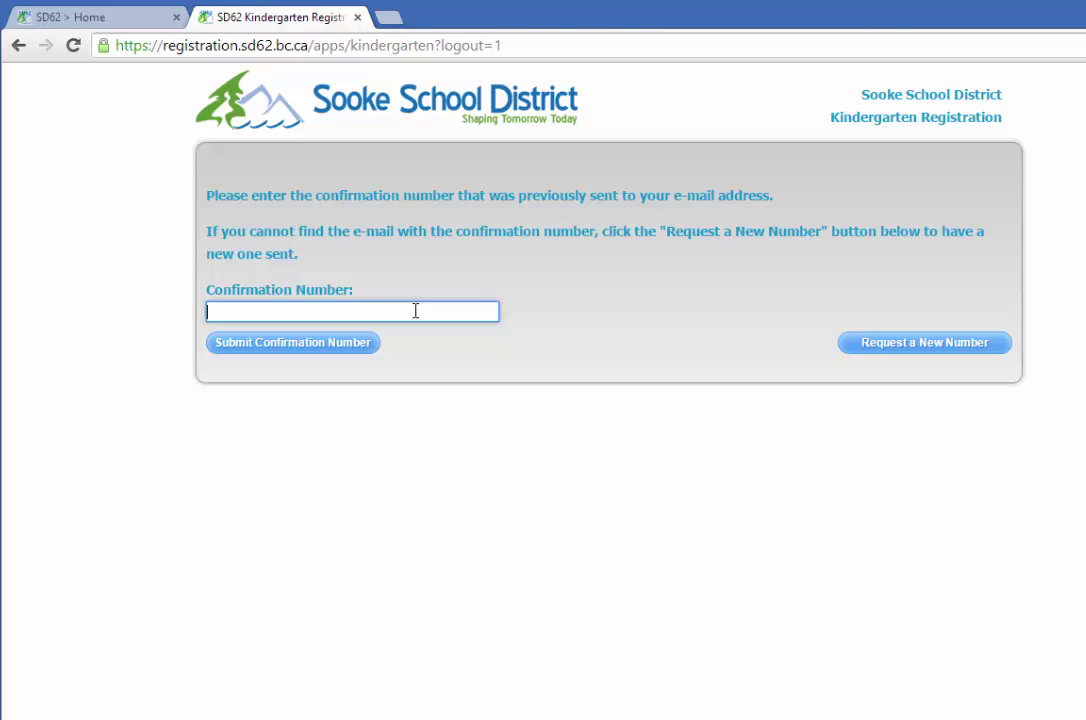
type("4???")
left_click(341, 349)
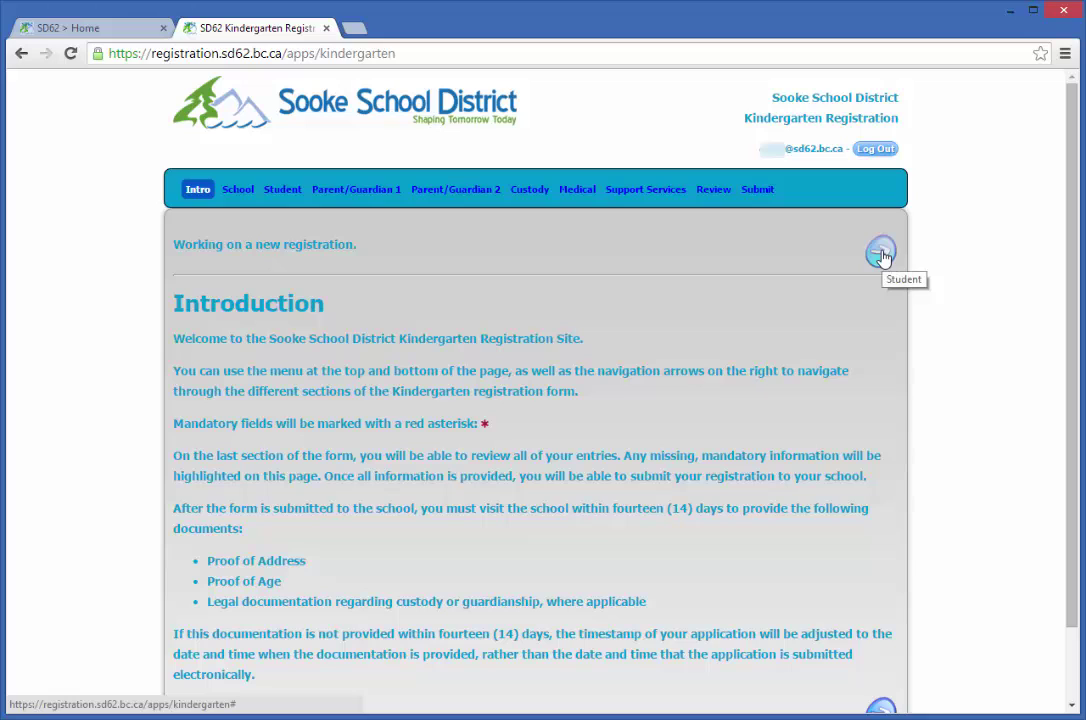
Step: Look up the catchment school for the student's street address, then continue to Student Information
left_click(881, 256)
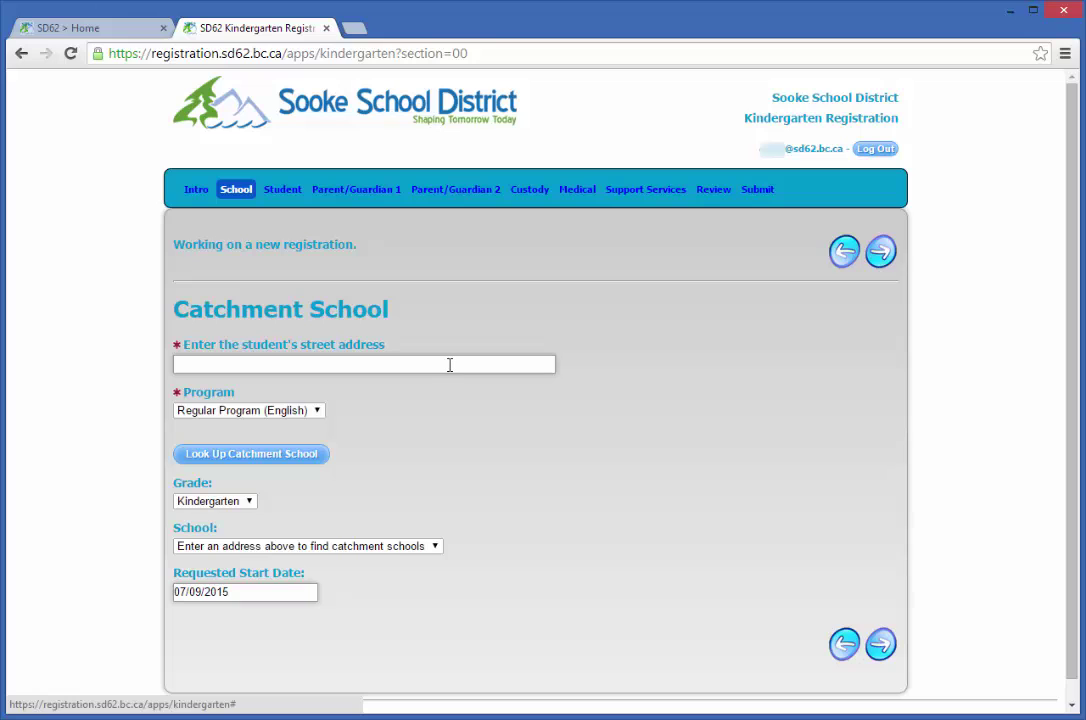
left_click(451, 364)
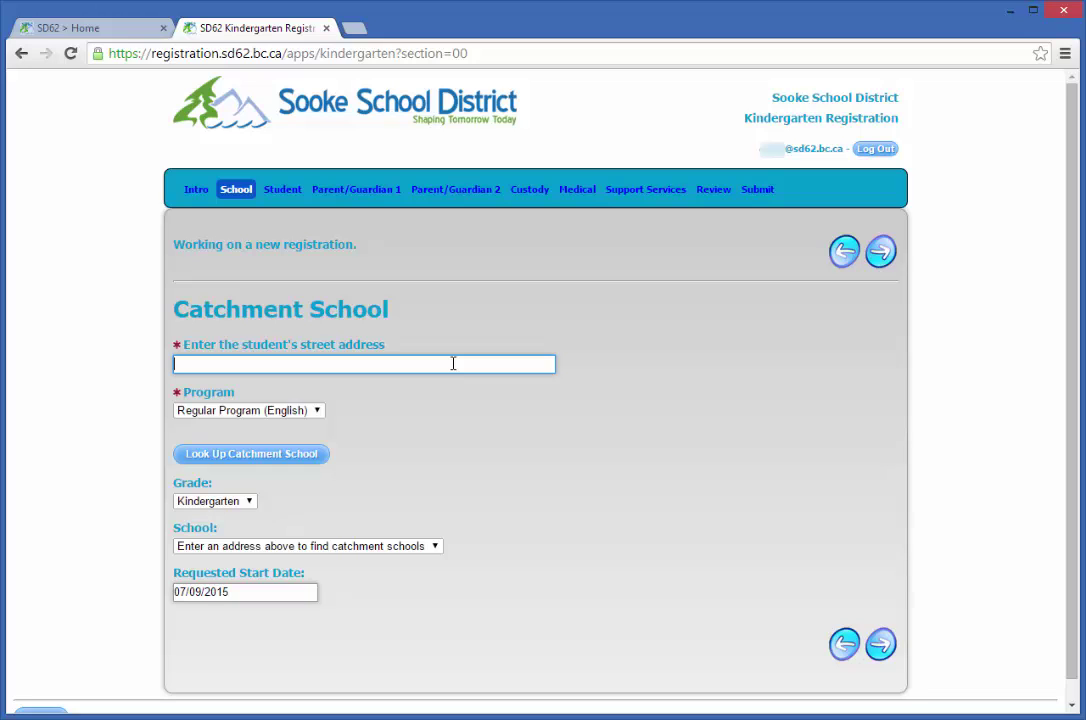
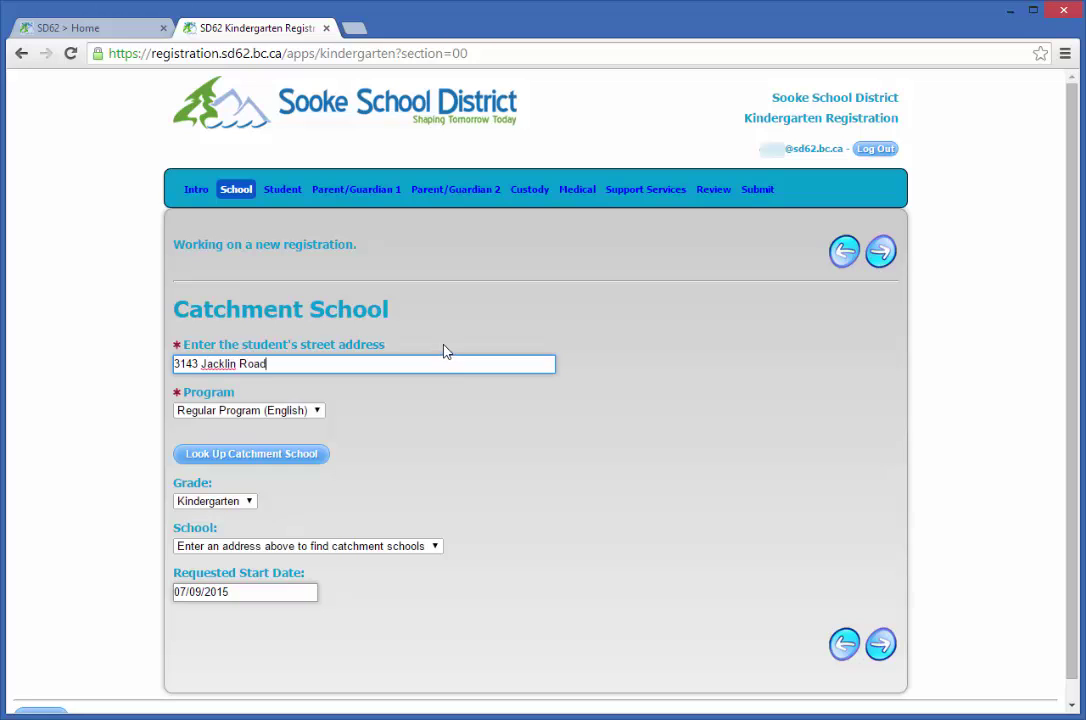
left_click(298, 462)
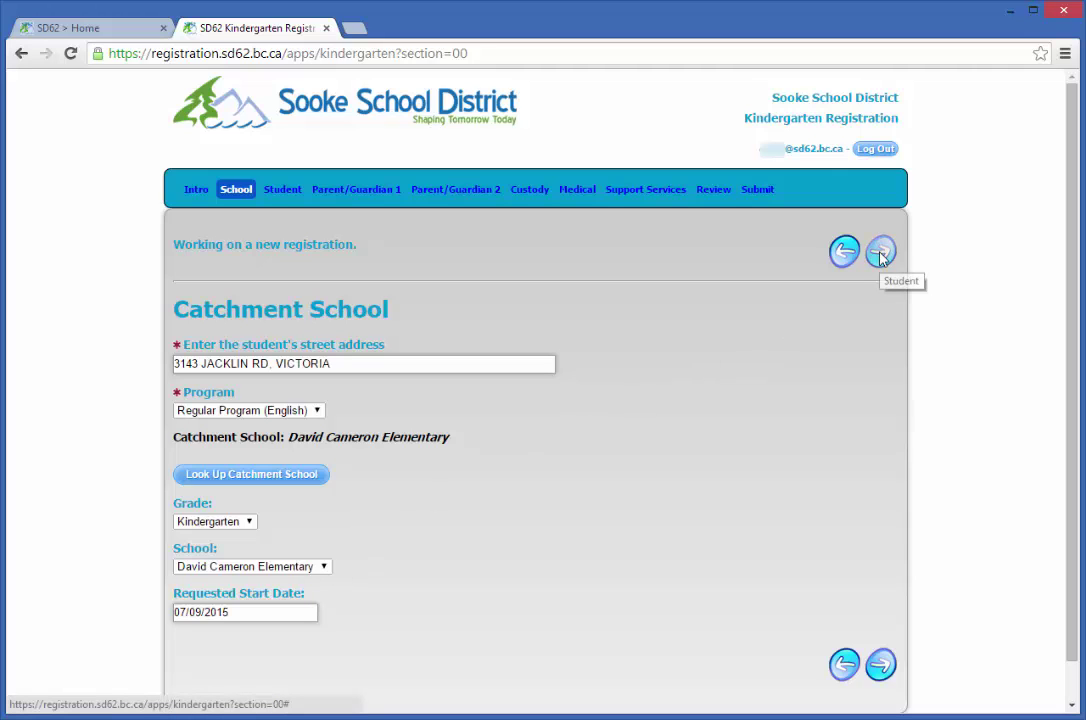
left_click(880, 252)
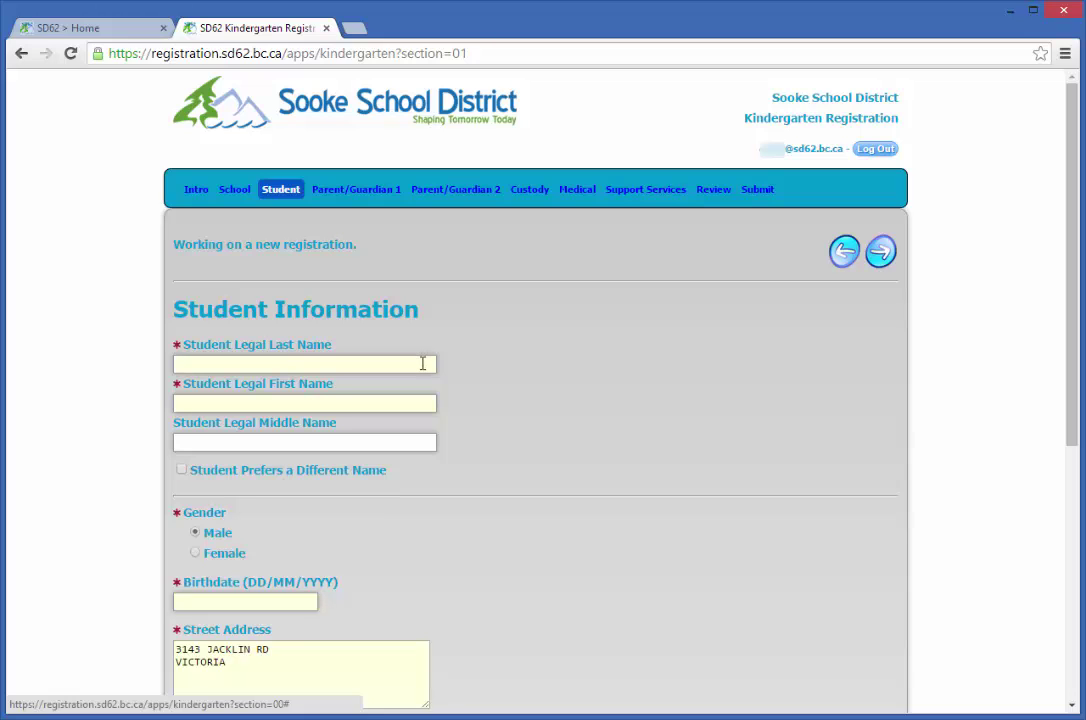
Step: Enter the student's legal last and first names, leaving the preferred-name option off
left_click(422, 363)
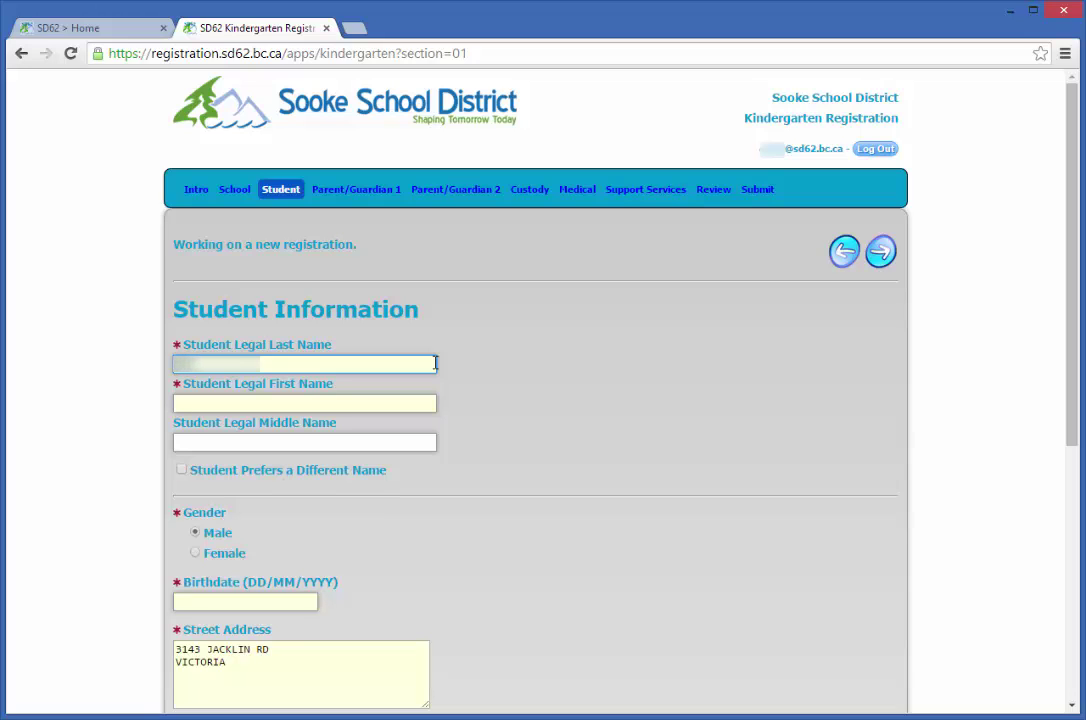
key("Tab")
type("John")
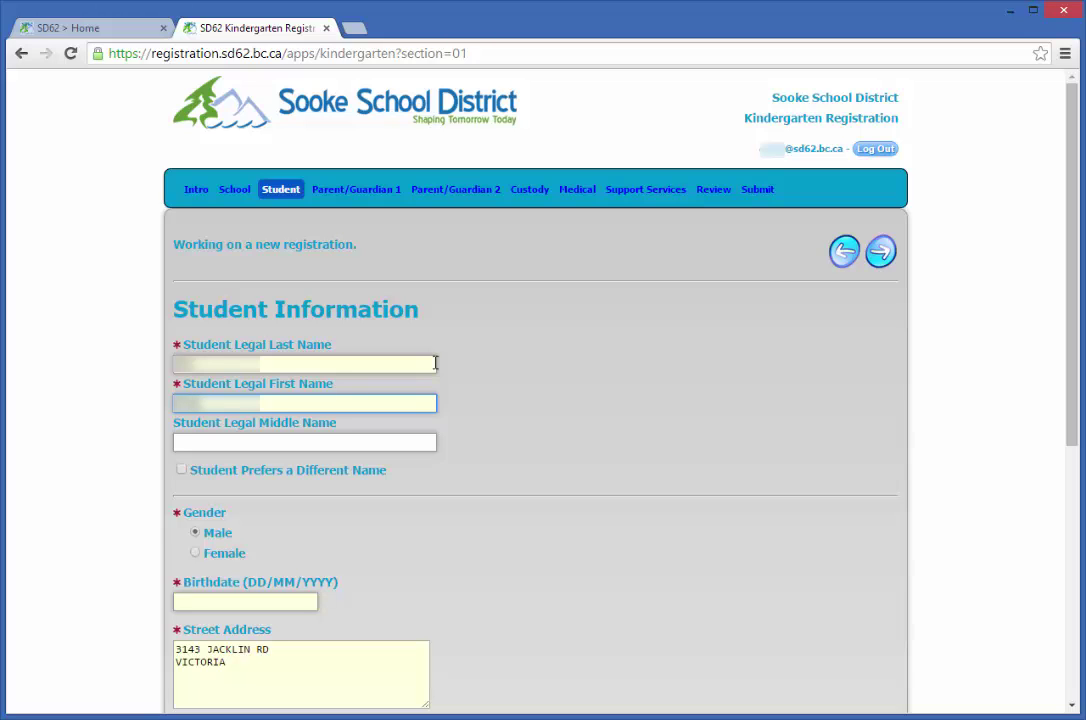
left_click(180, 470)
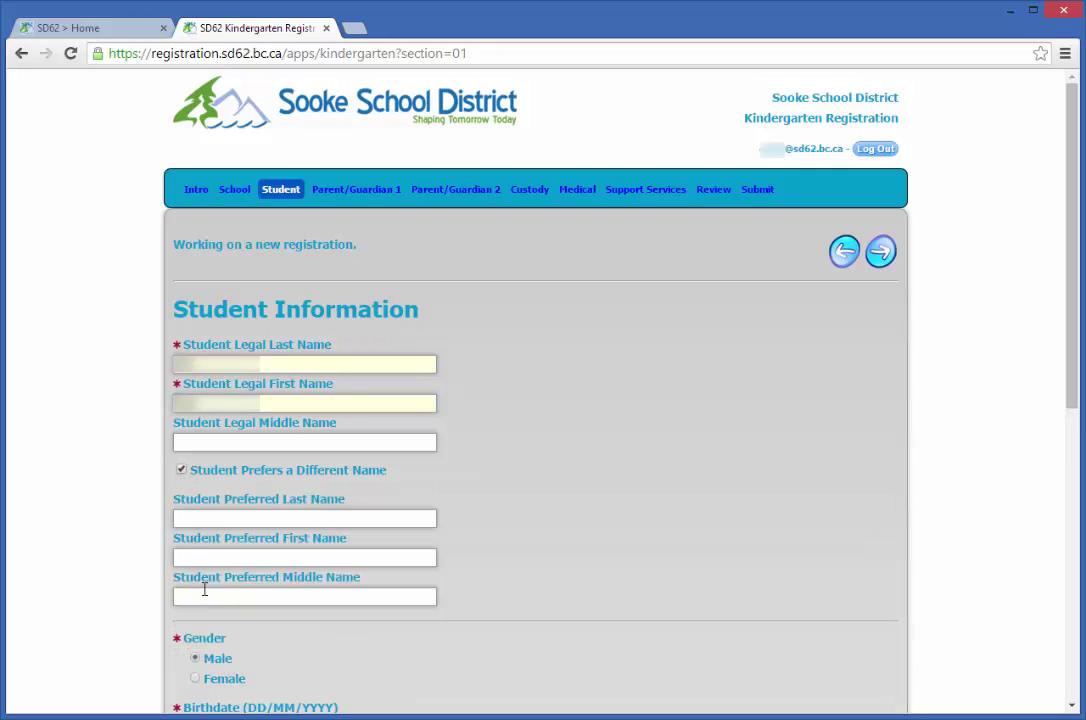
left_click(182, 471)
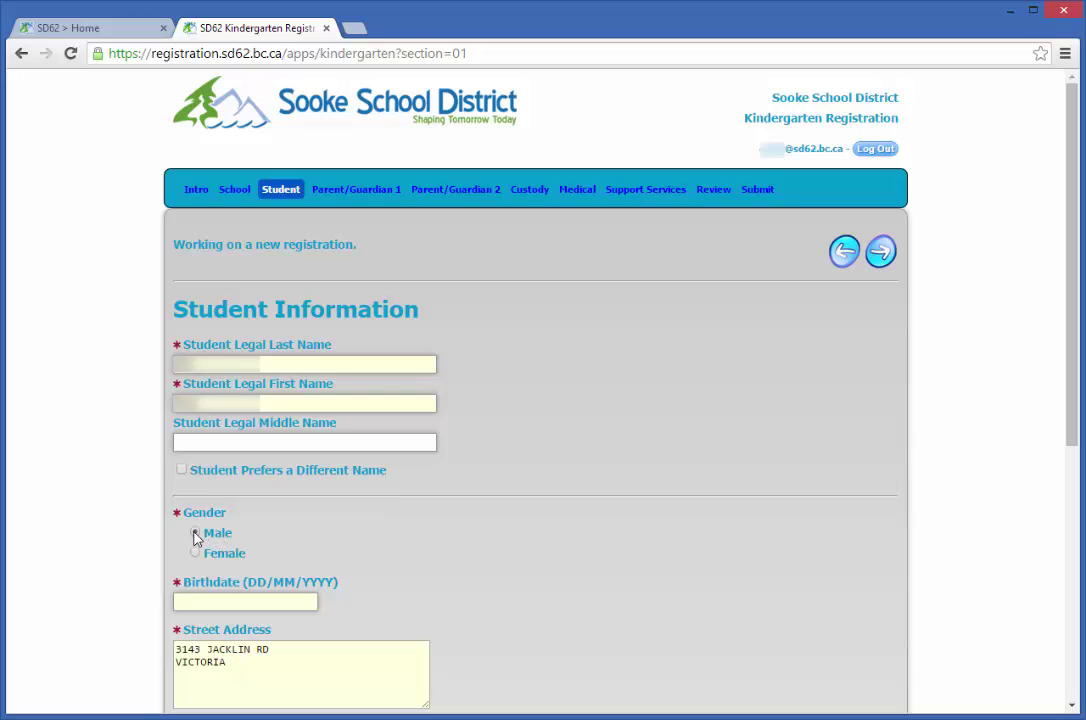
Step: Set the student's birthdate to January 1, 2010 using the calendar
left_click(222, 599)
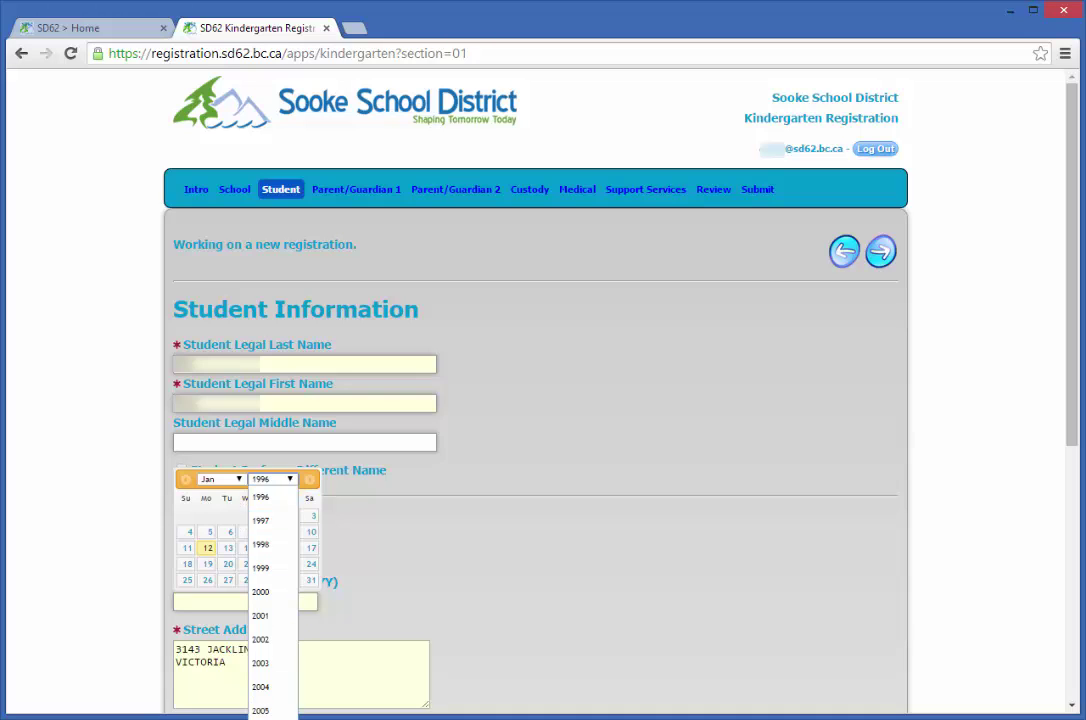
left_click(262, 719)
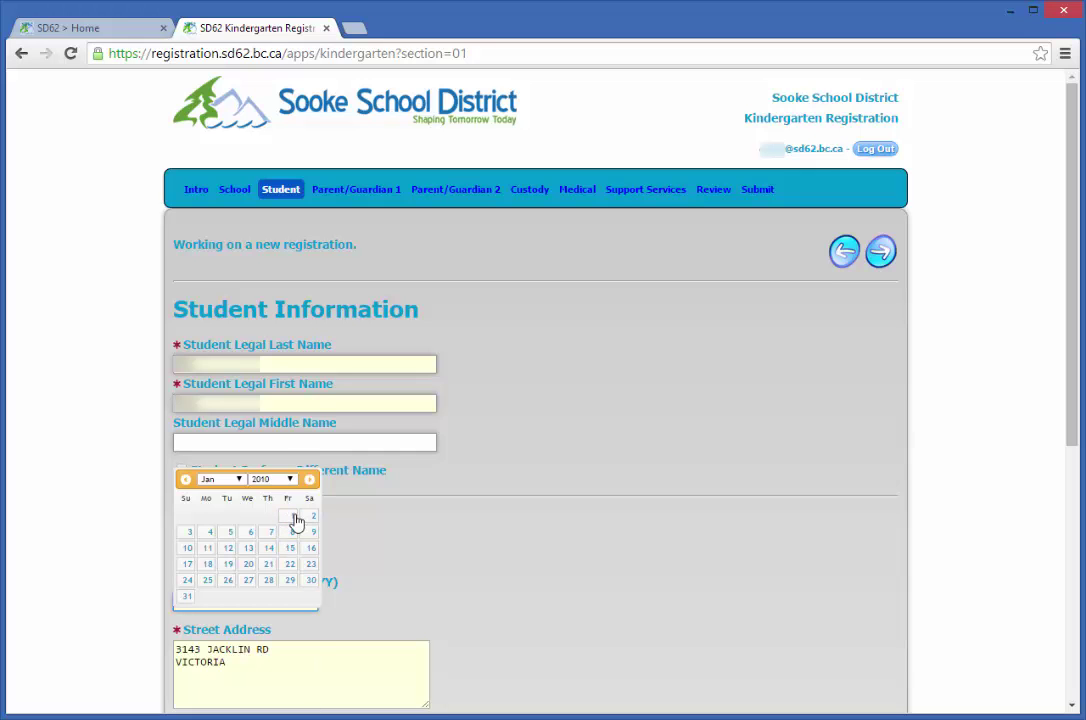
left_click(290, 516)
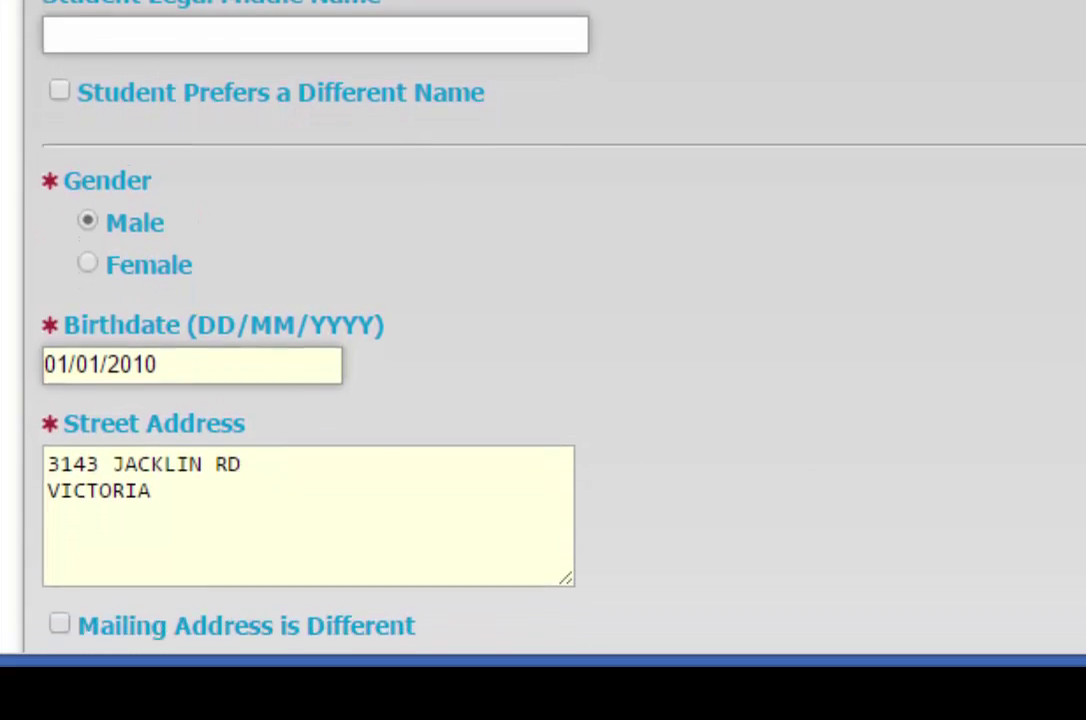
Step: Enter the home phone number, leaving mailing address, Unlisted and Bus Student unchecked
scroll(460, 330, "down", 3)
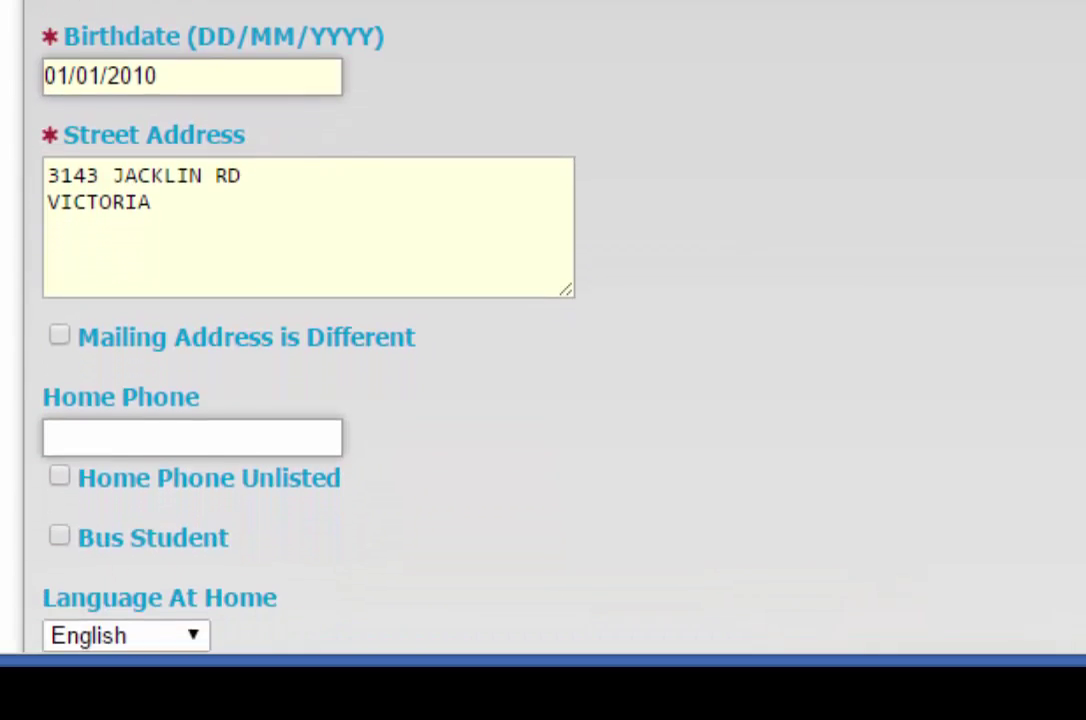
scroll(460, 330, "down", 3)
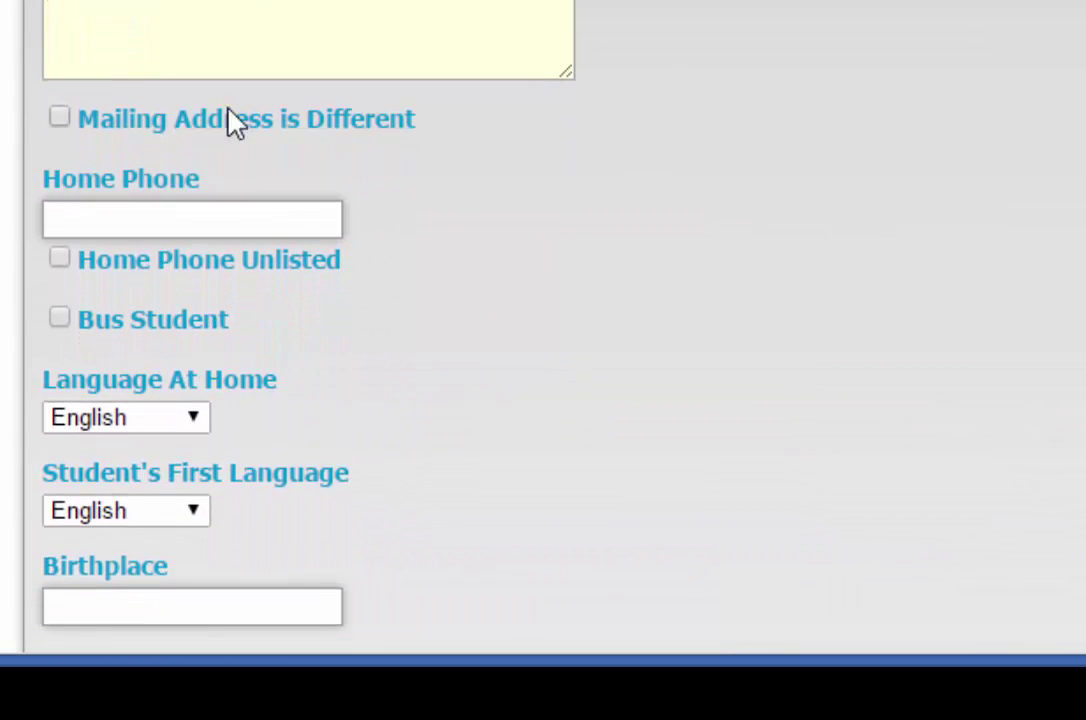
left_click(60, 120)
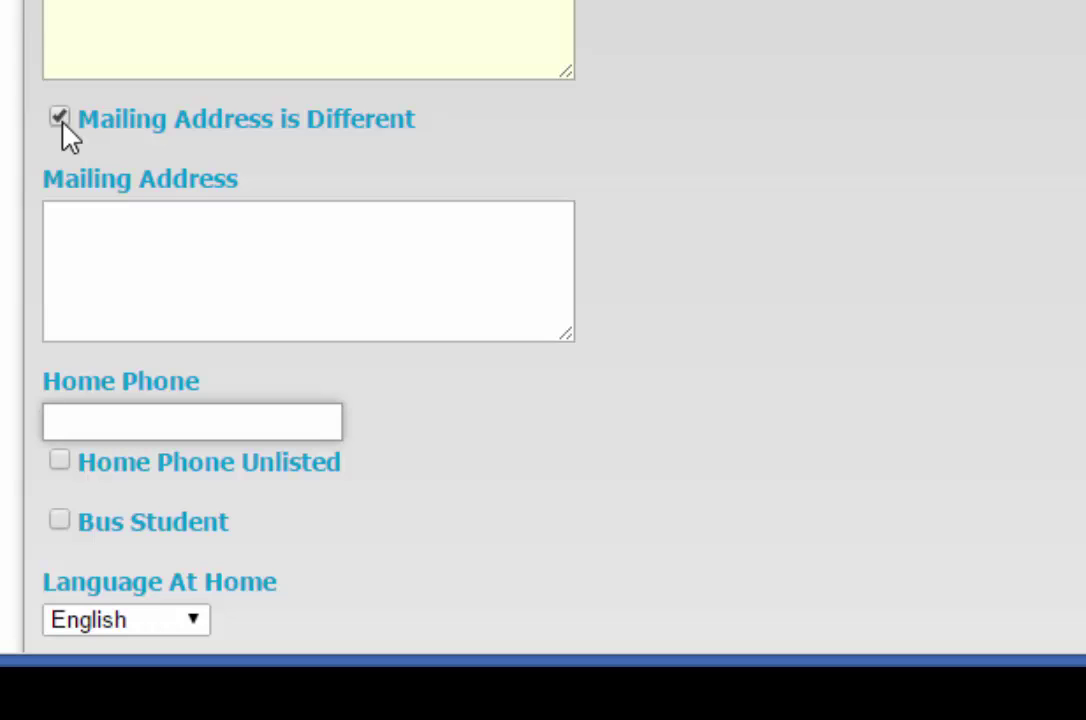
left_click(61, 120)
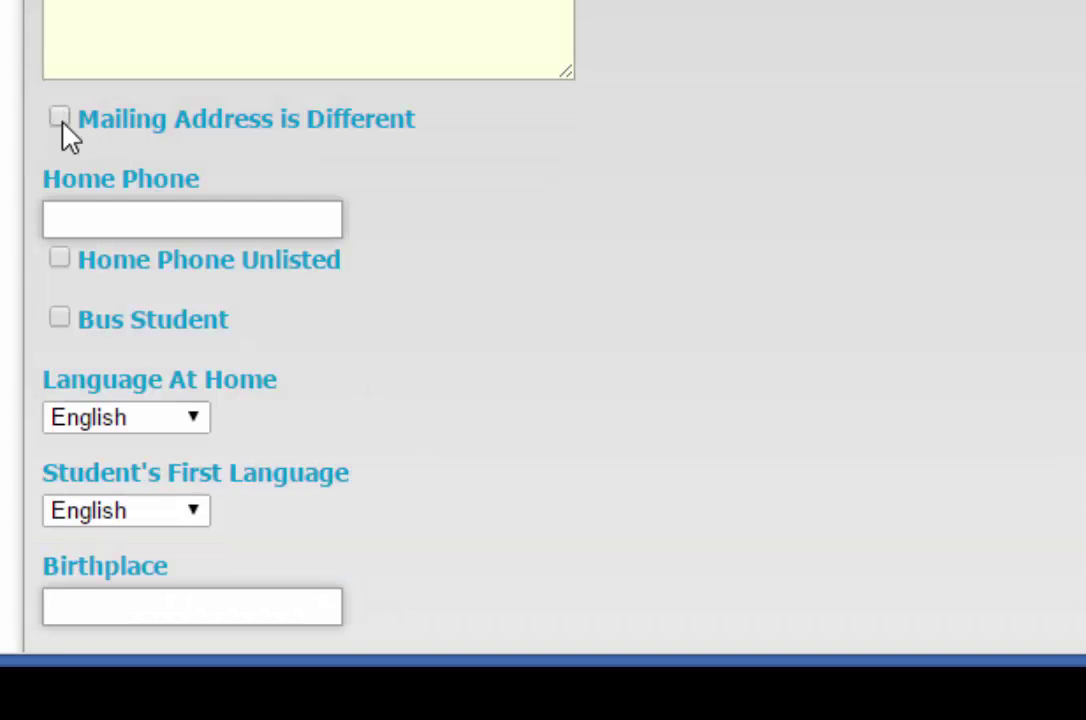
left_click(88, 217)
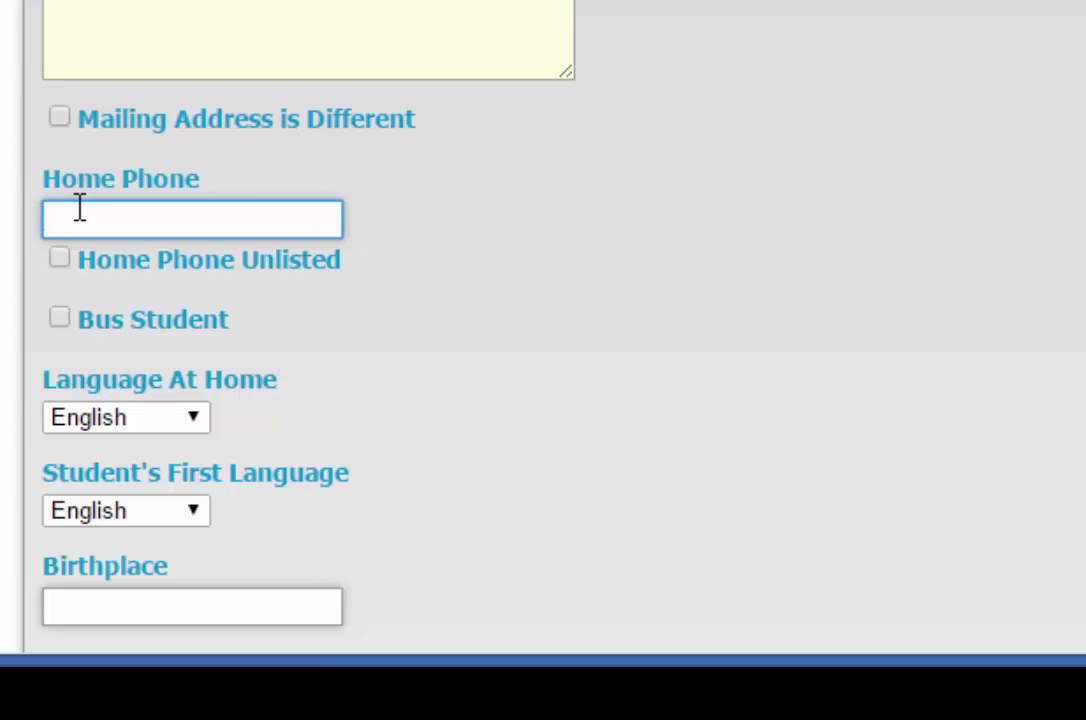
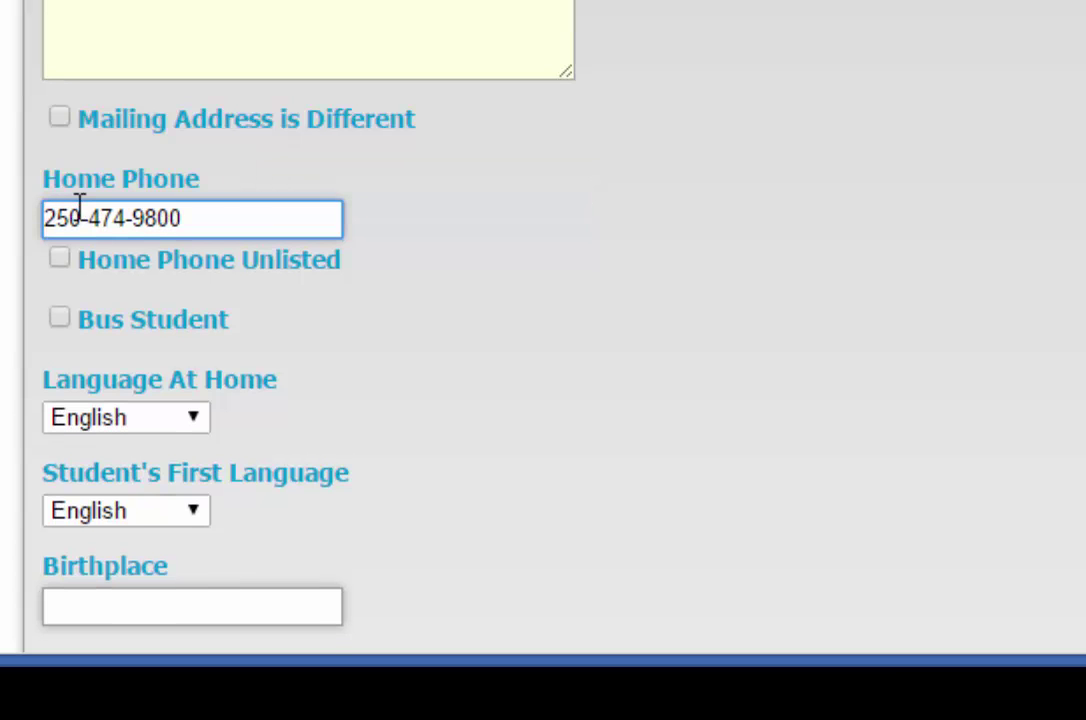
left_click(60, 262)
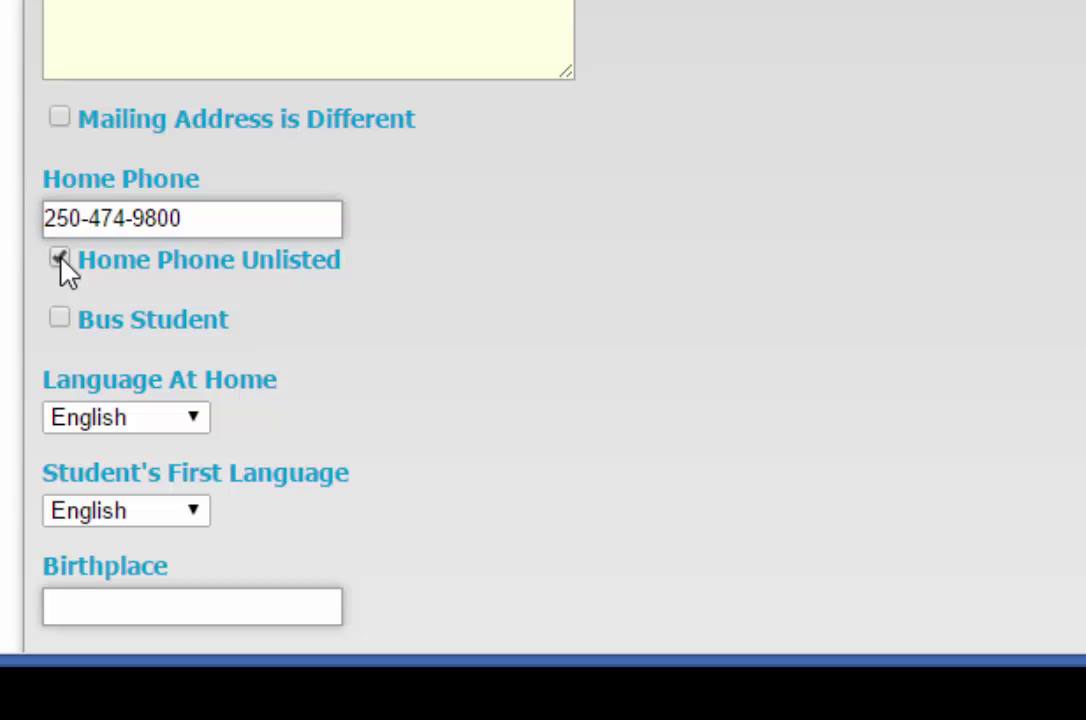
left_click(60, 262)
left_click(60, 318)
left_click(60, 318)
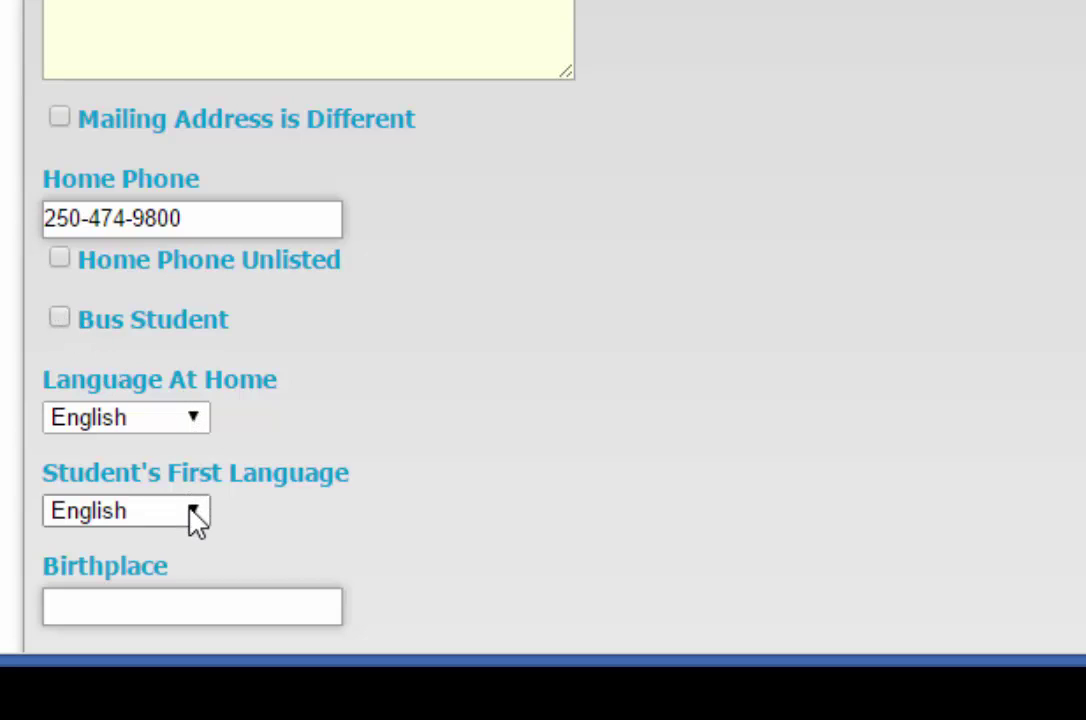
Step: Enter Victoria, BC as the student's birthplace
left_click(159, 606)
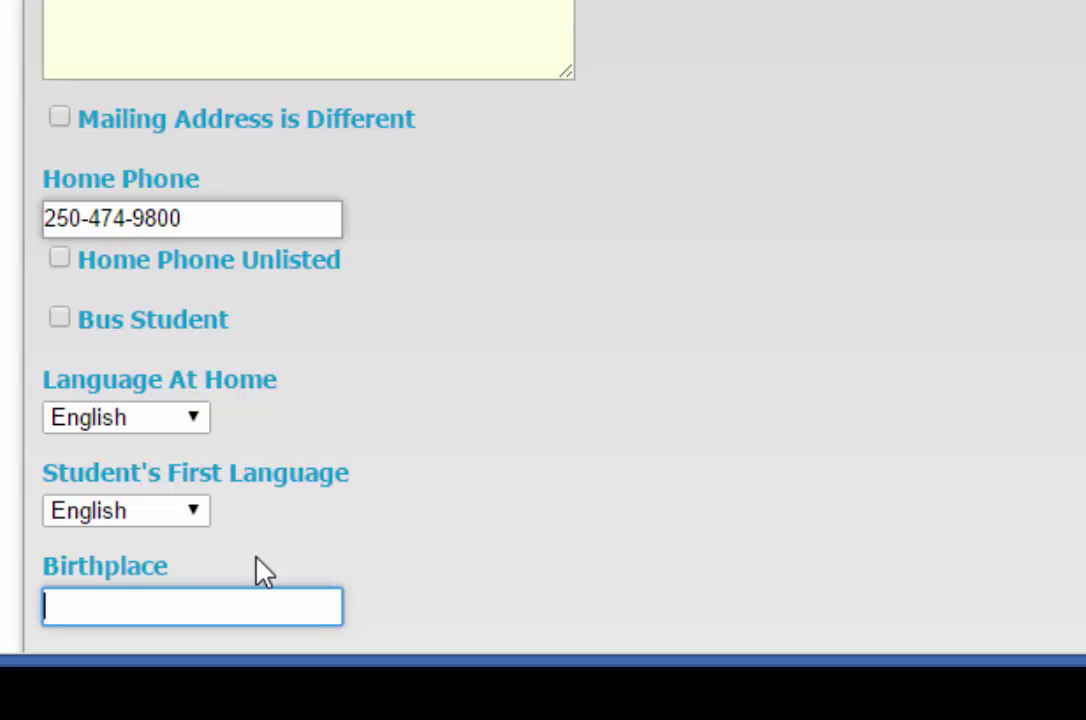
type("Victori")
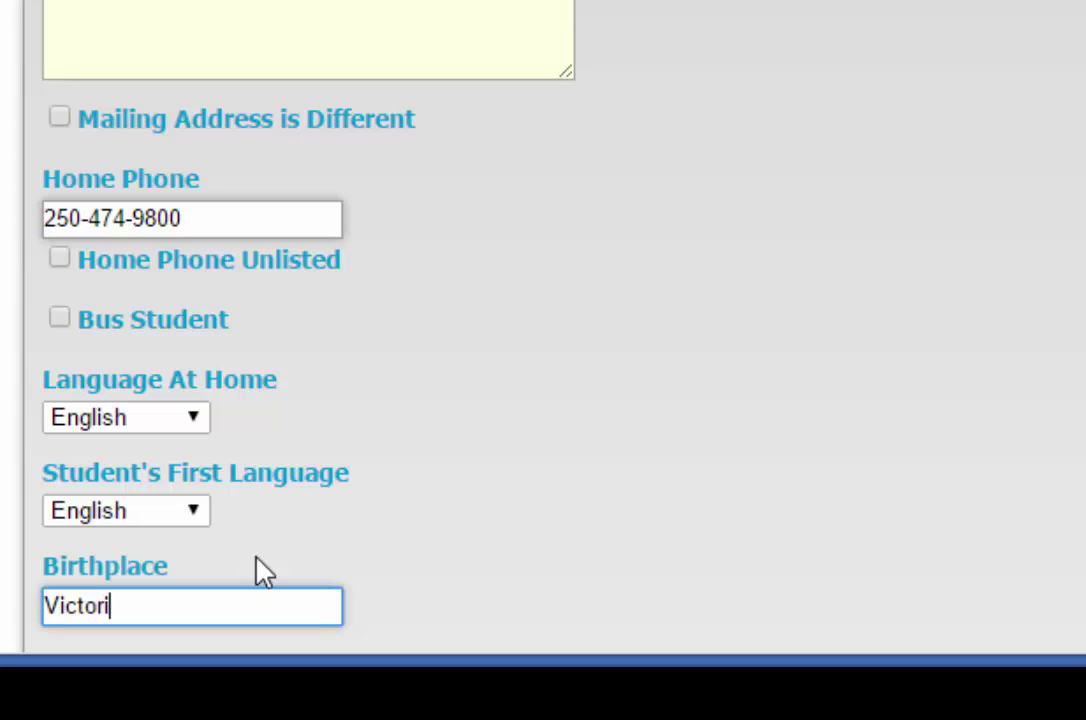
type("a, BC")
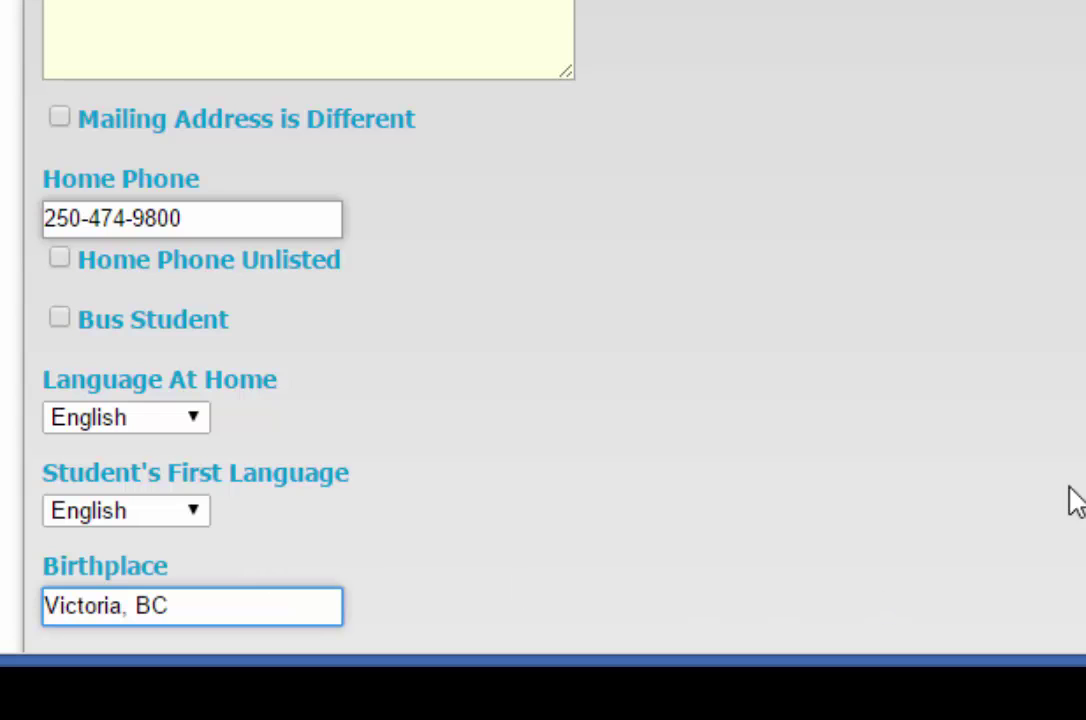
scroll(260, 294, "down", 3)
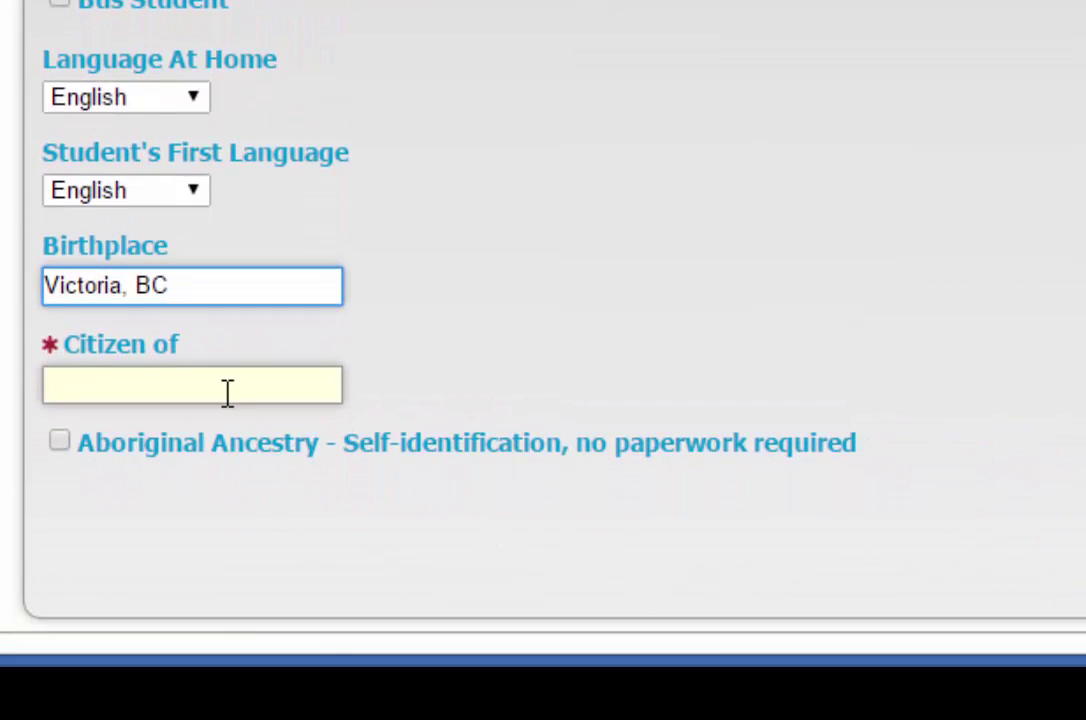
Step: Enter Canada as citizenship and leave Aboriginal Ancestry unchecked
left_click(225, 393)
type("Canada")
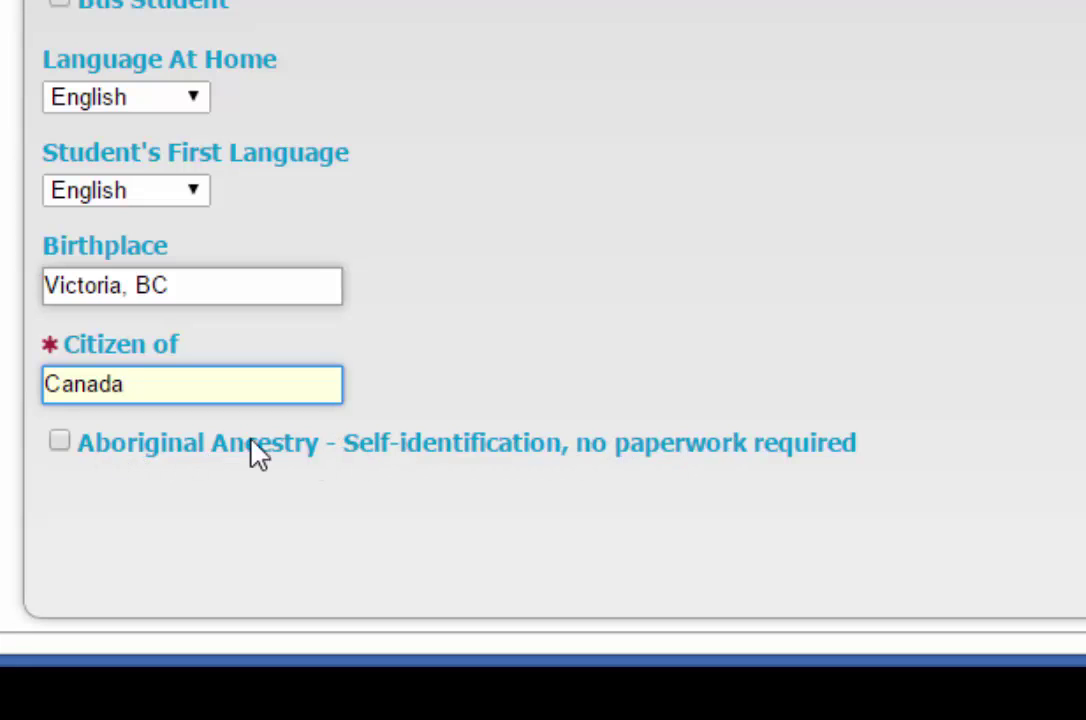
left_click(58, 443)
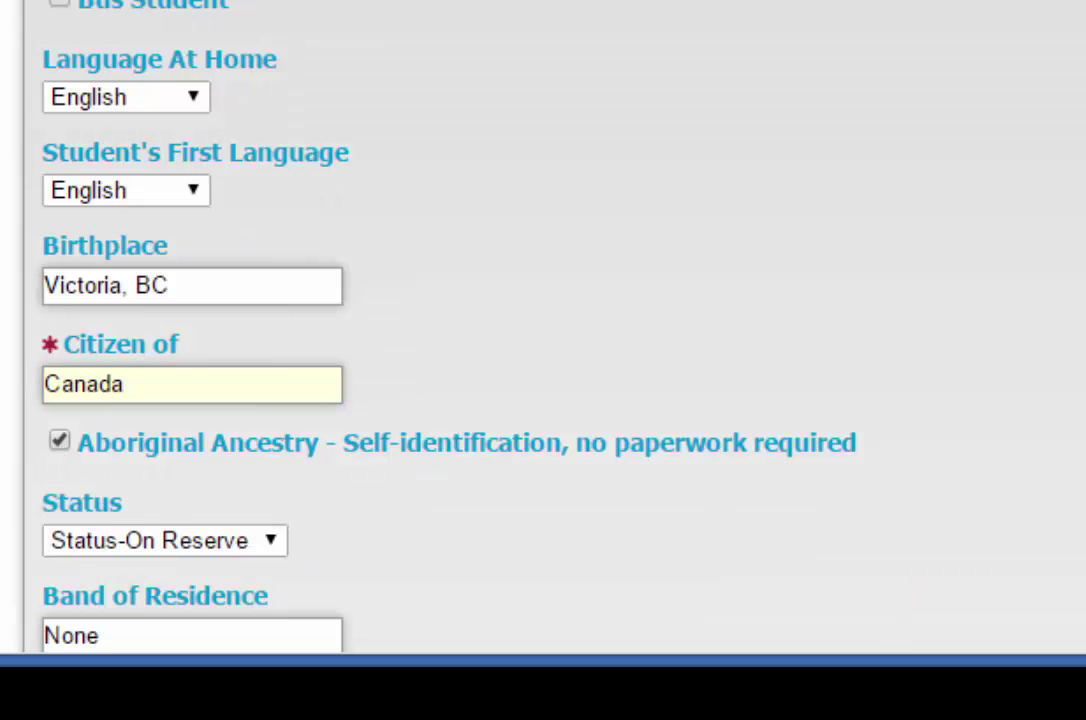
scroll(460, 330, "down", 2)
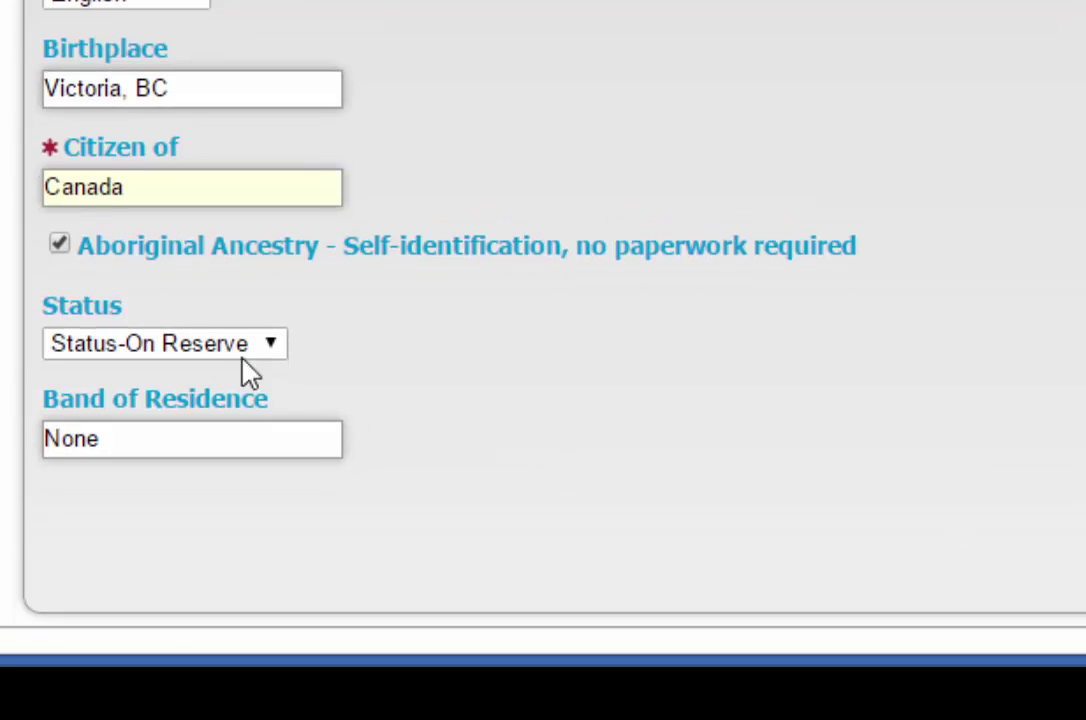
left_click(269, 347)
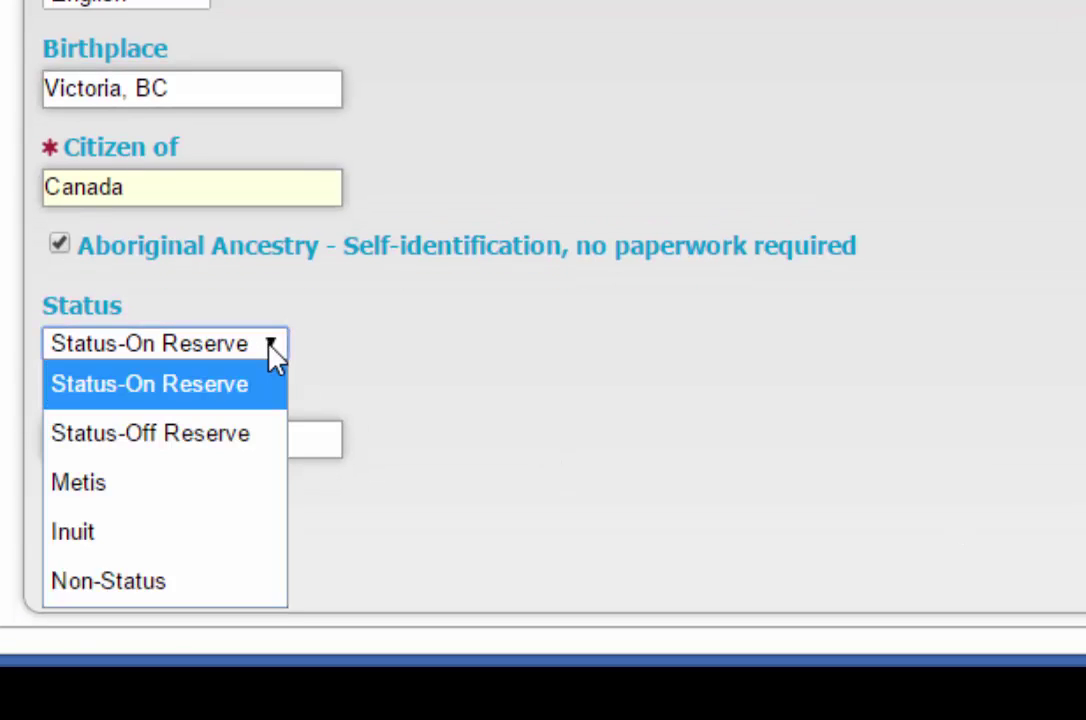
left_click(271, 350)
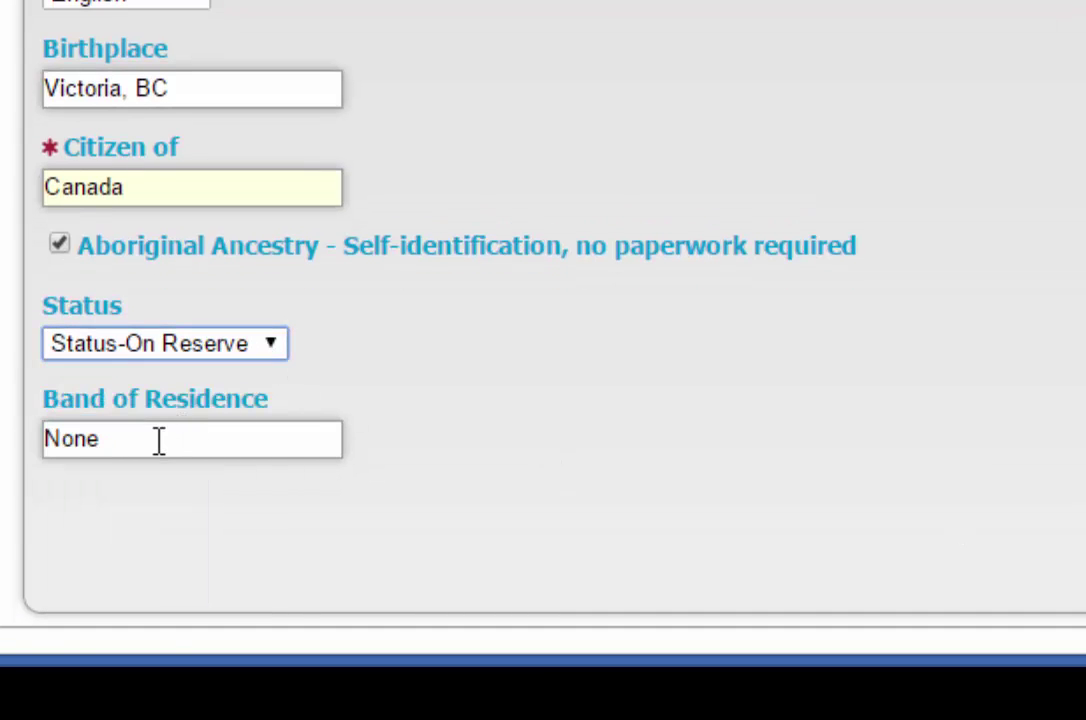
left_click(58, 244)
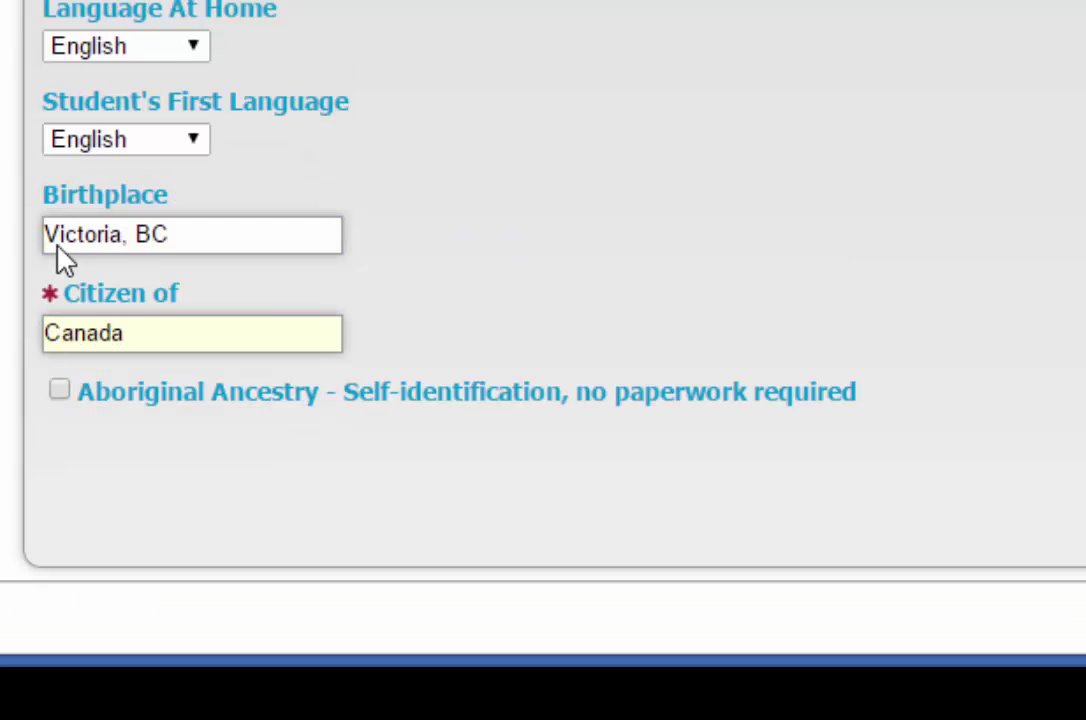
Step: Continue to the Parent/Guardian 1 section
scroll(460, 330, "up", 9)
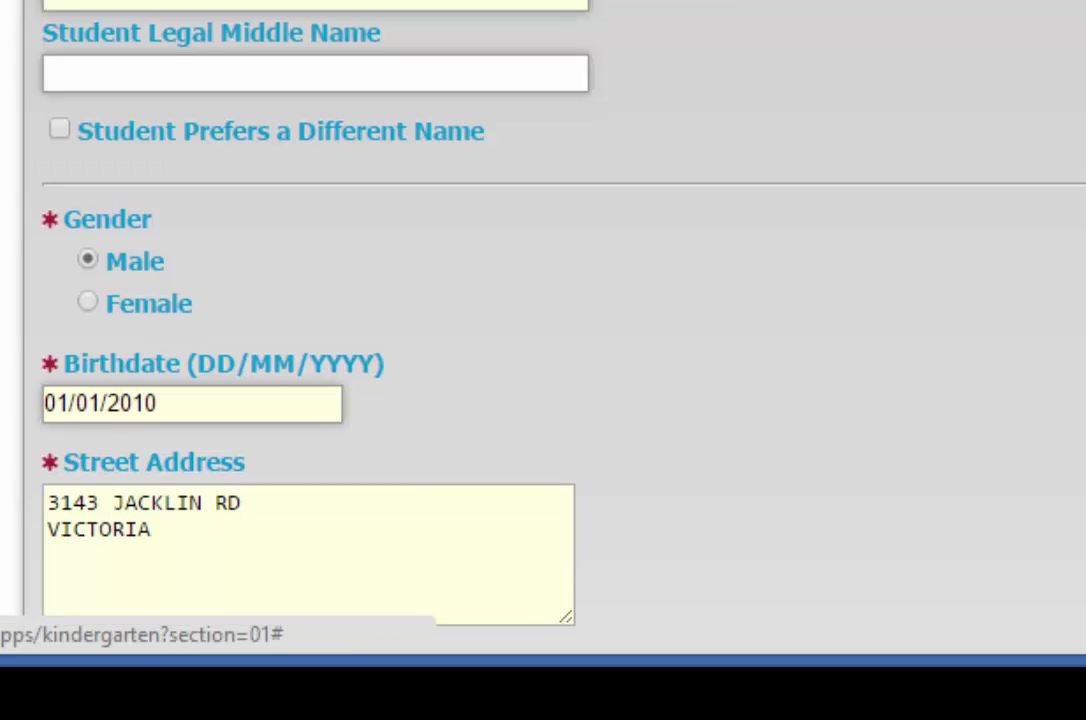
scroll(460, 330, "down", 6)
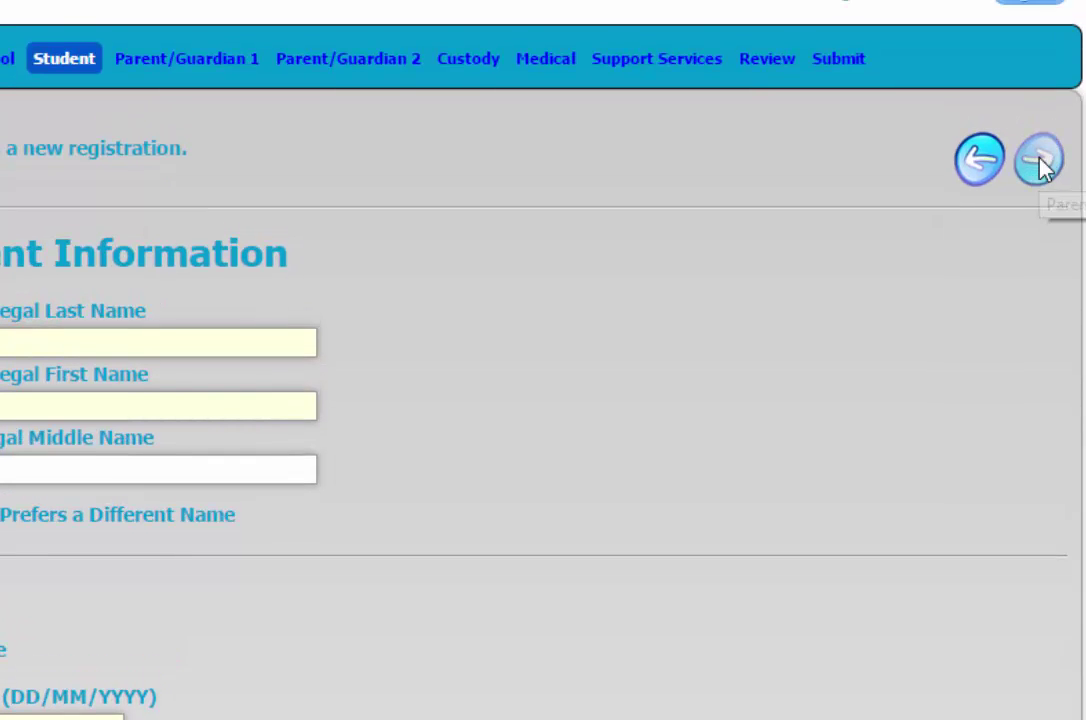
left_click(1040, 166)
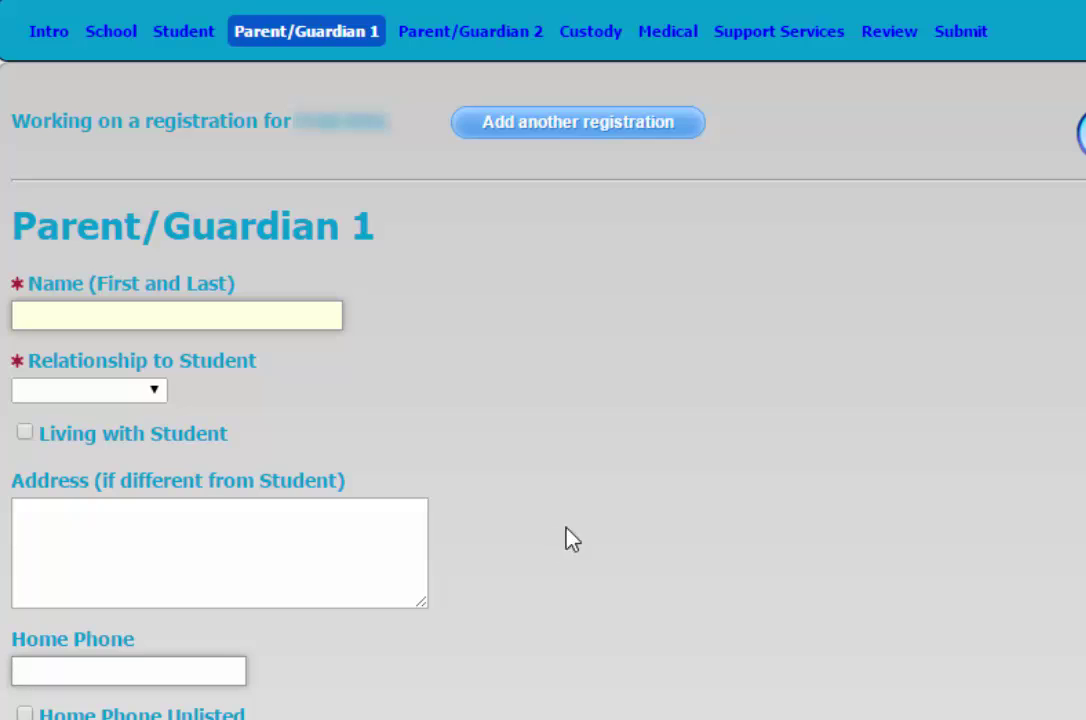
Step: Enter the parent's full name and home phone, as Father living with the student
left_click(227, 316)
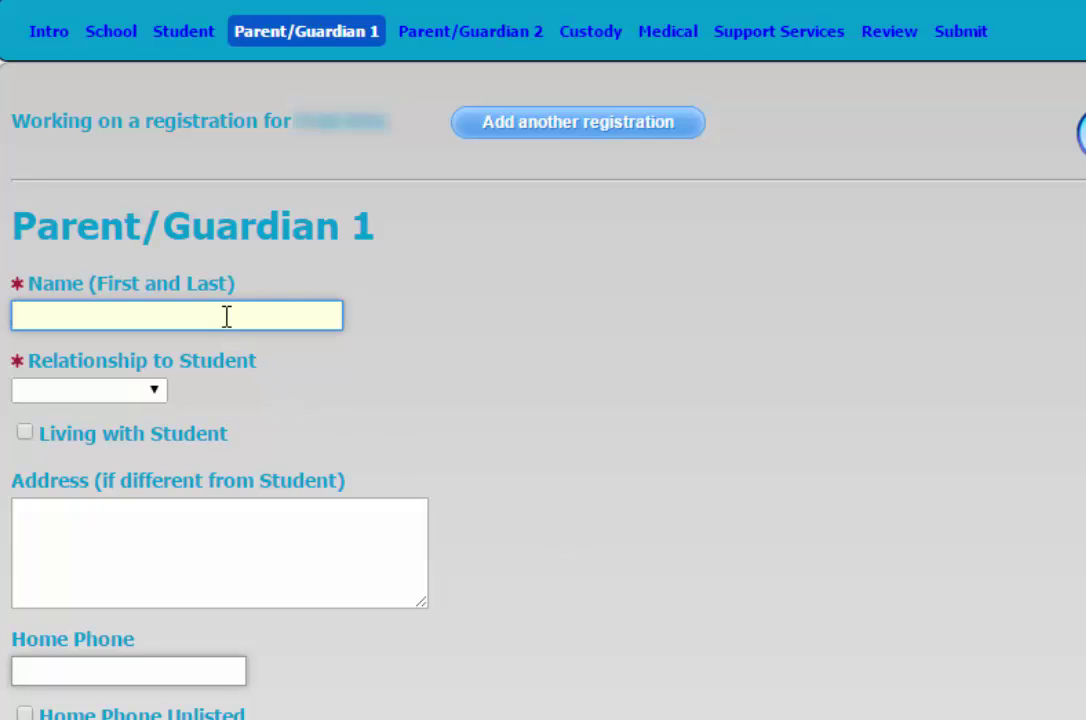
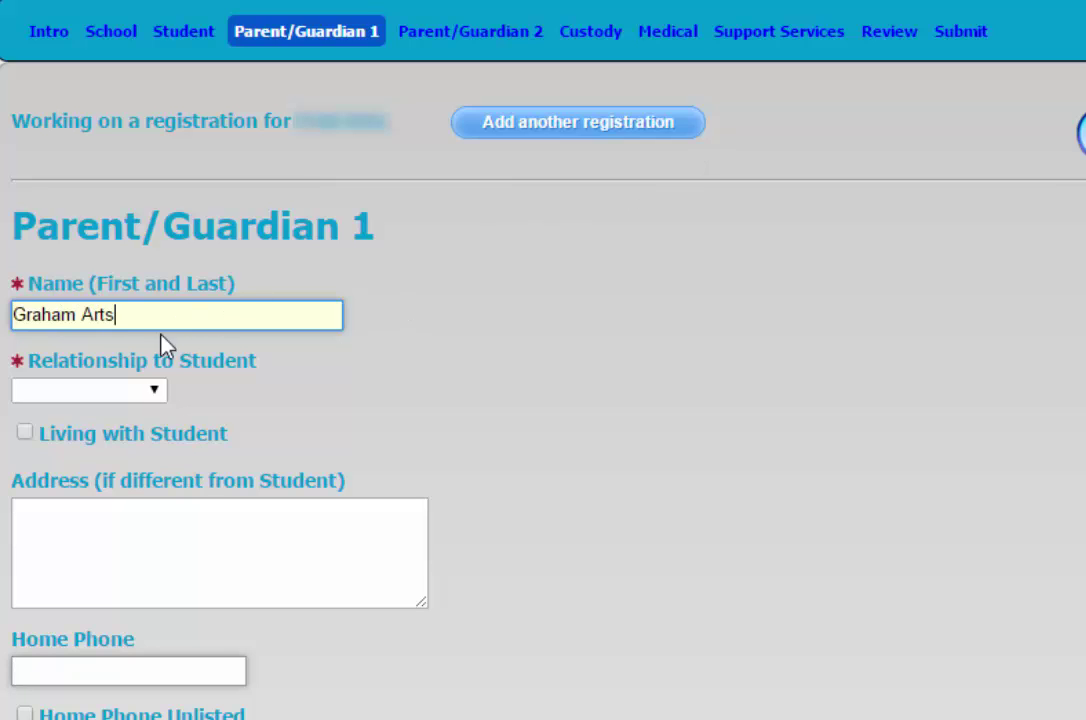
left_click(153, 390)
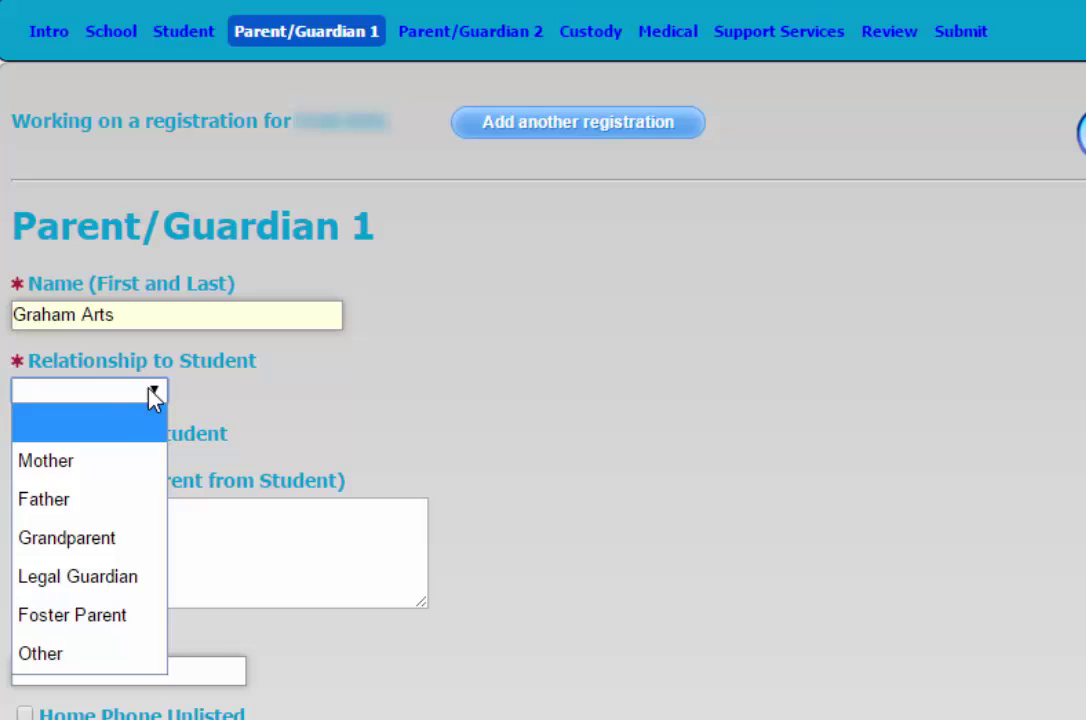
left_click(107, 503)
left_click(25, 434)
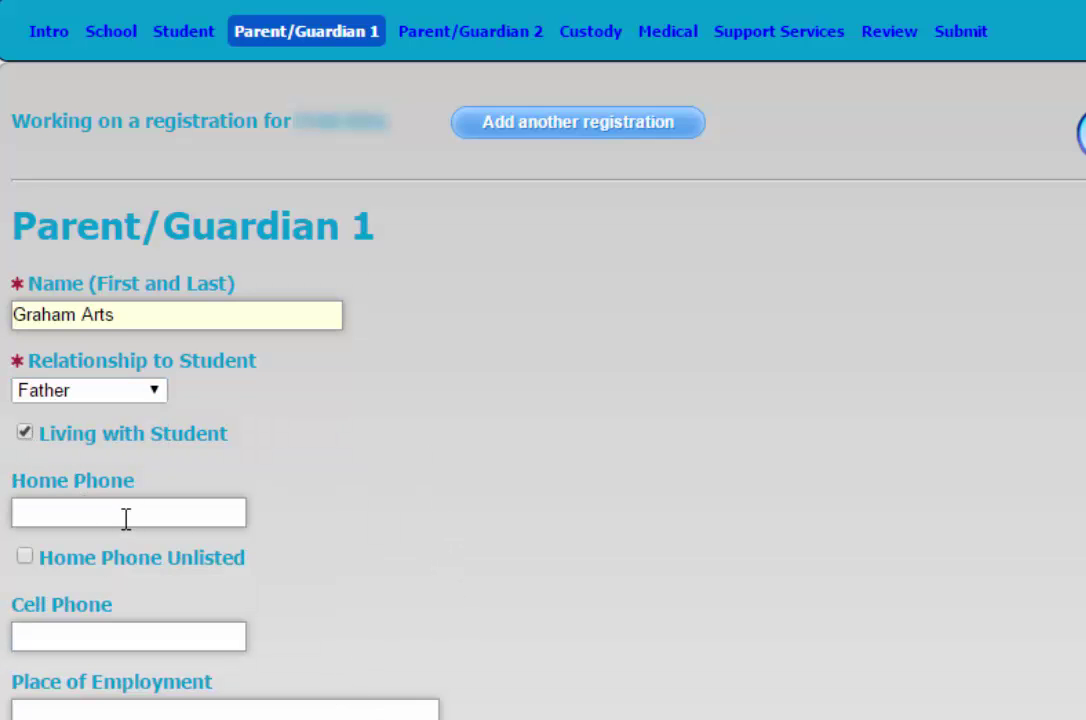
left_click(118, 505)
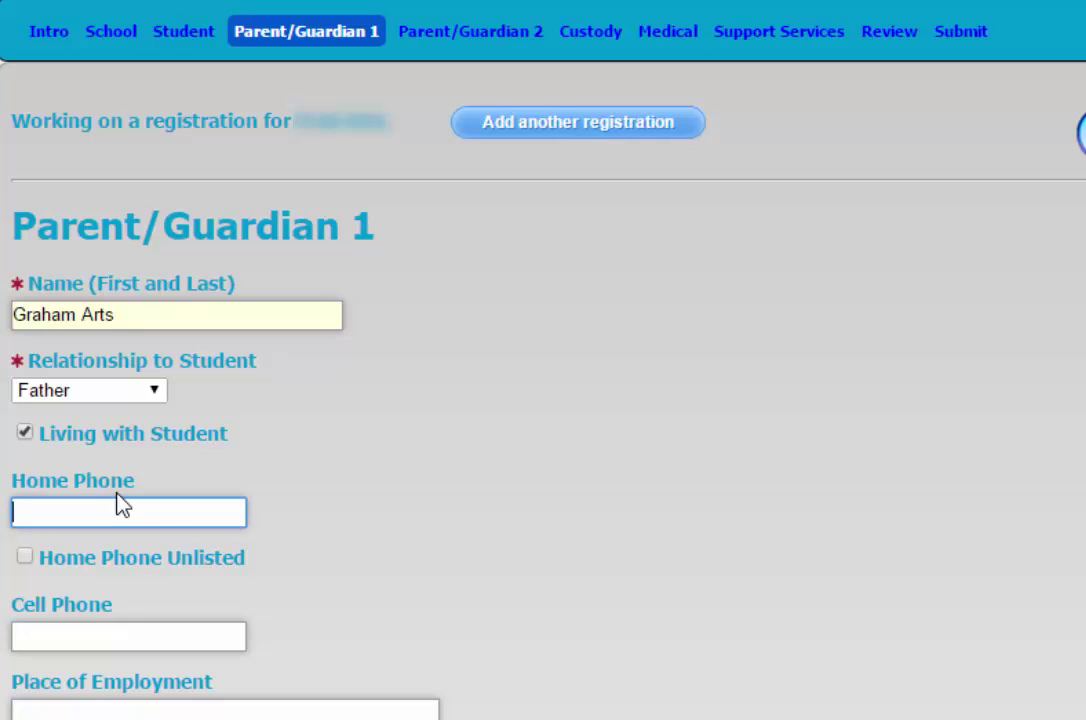
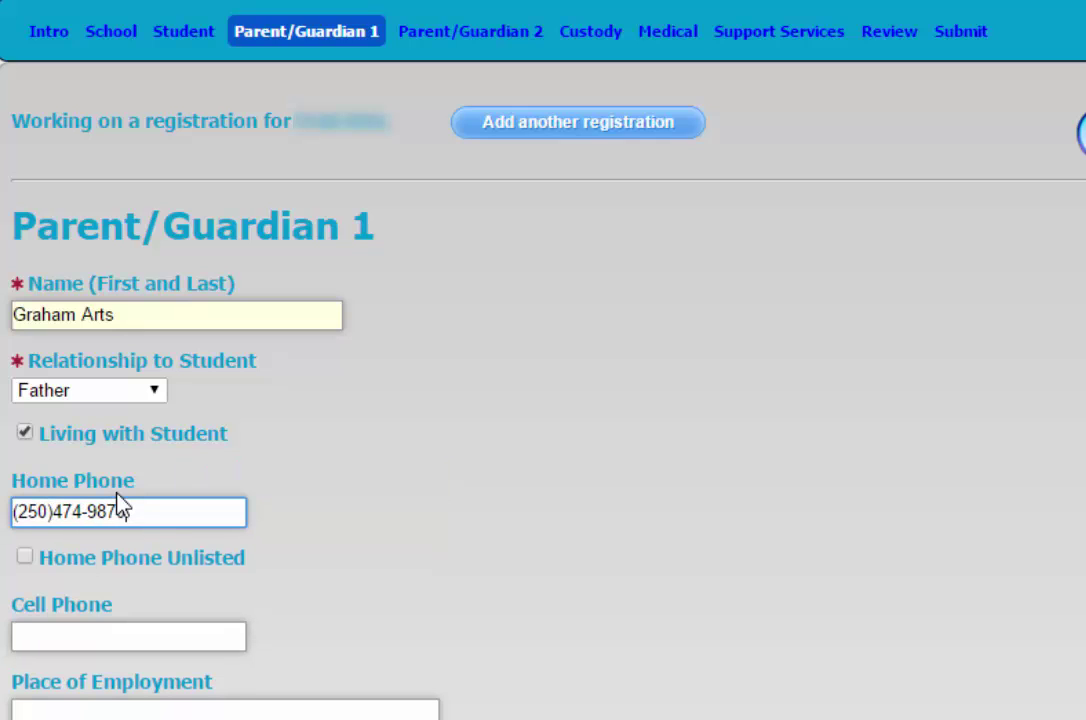
Step: Set Place of Employment to 'School District #62 - Sooke' and review the form
scroll(32, 477, "down", 3)
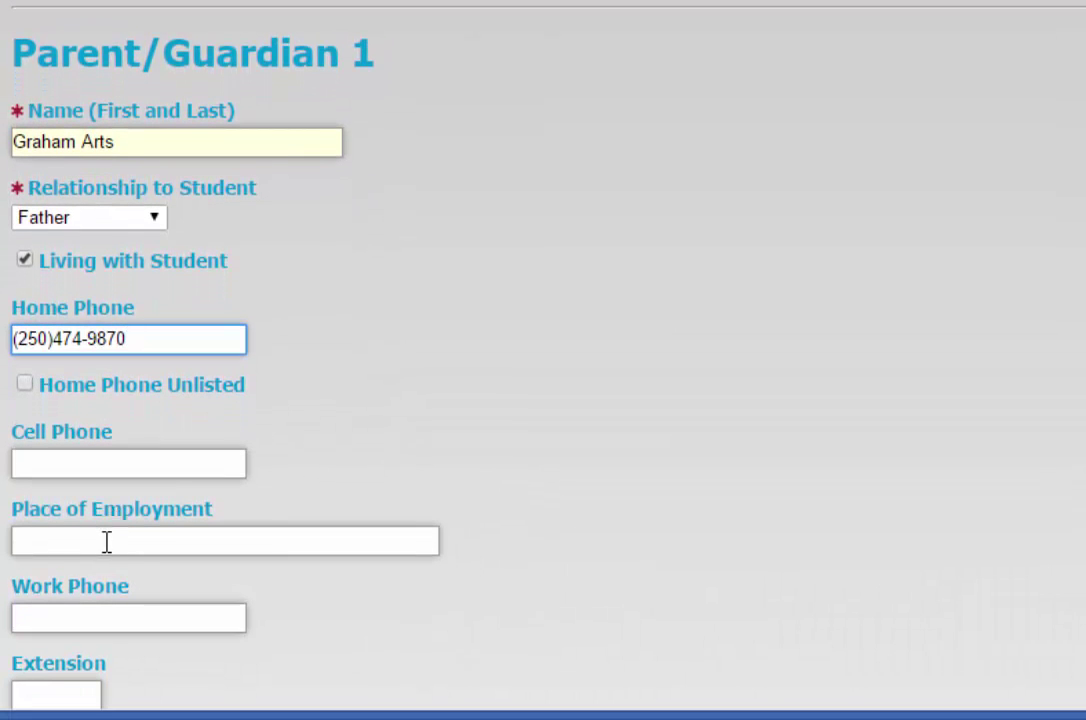
left_click(104, 543)
type("Schoo")
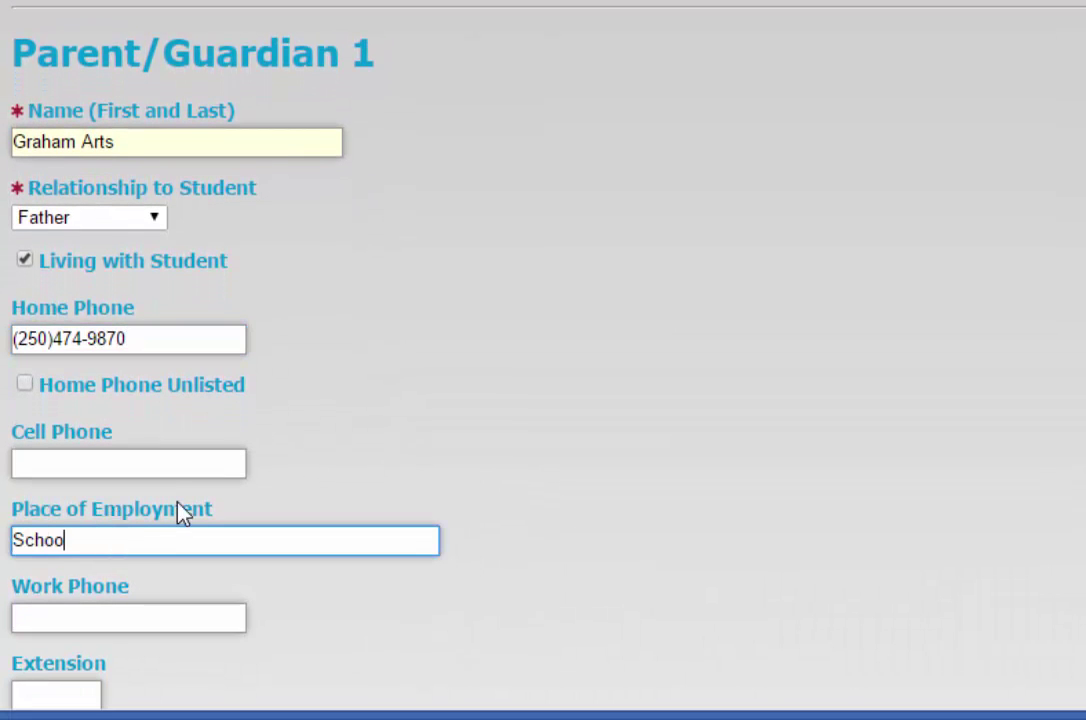
type("l District ")
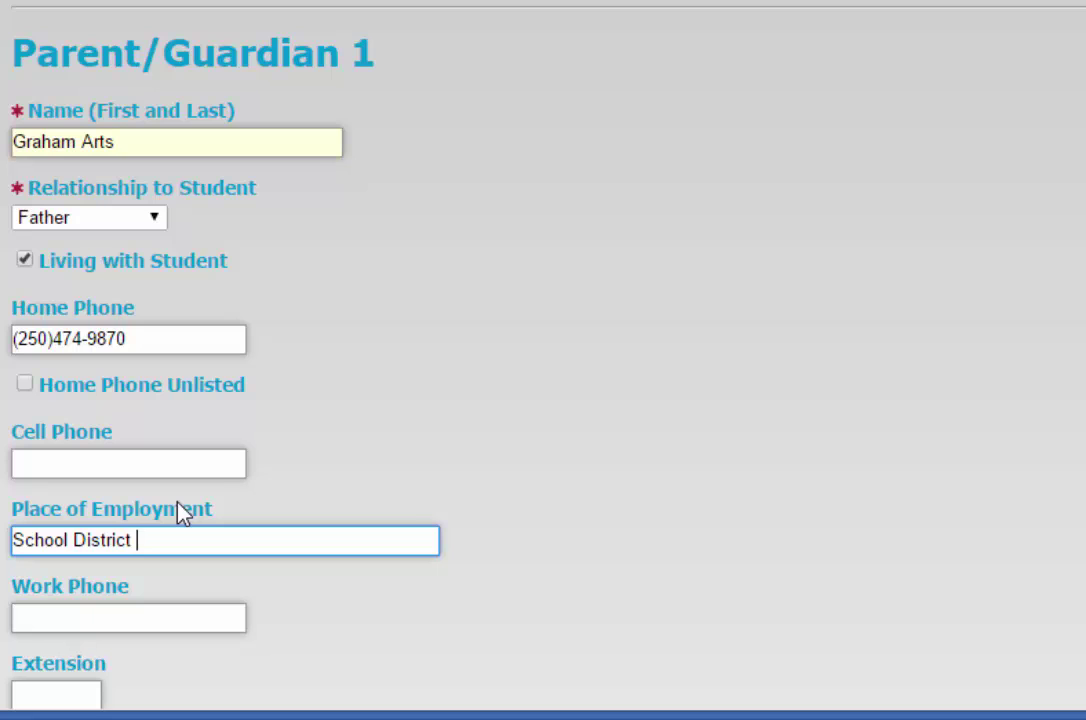
type("#62 - sooke")
key("BackSpace")
key("BackSpace")
key("BackSpace")
key("BackSpace")
key("BackSpace")
type("Sooke")
scroll(543, 360, "down", 3)
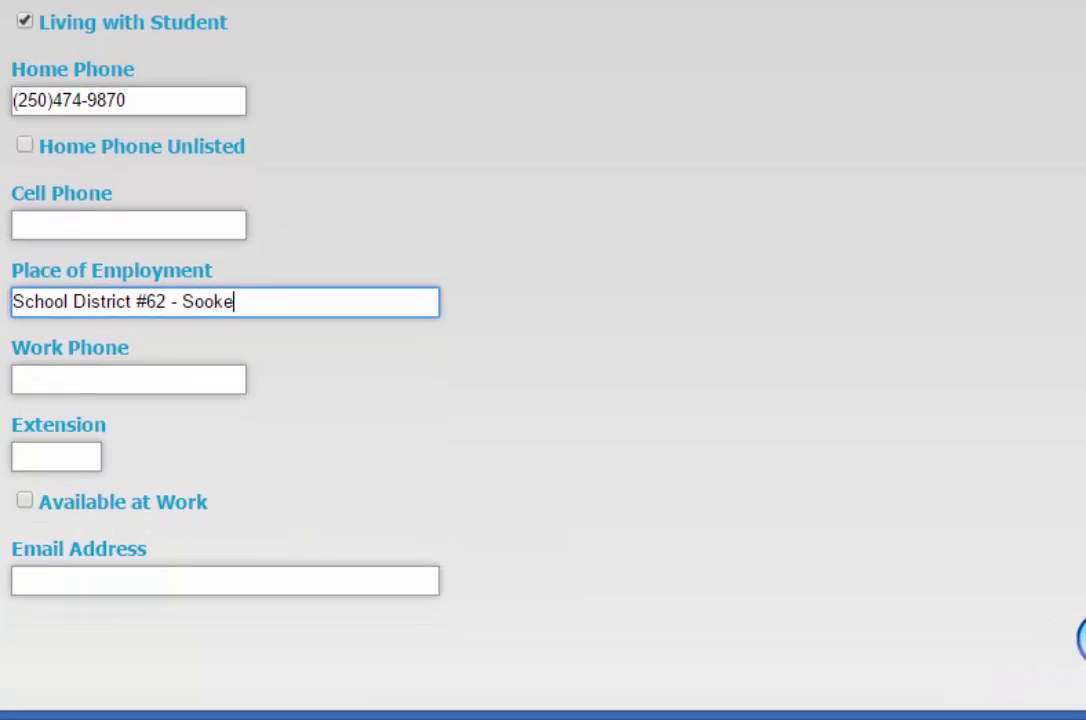
scroll(543, 360, "down", 1)
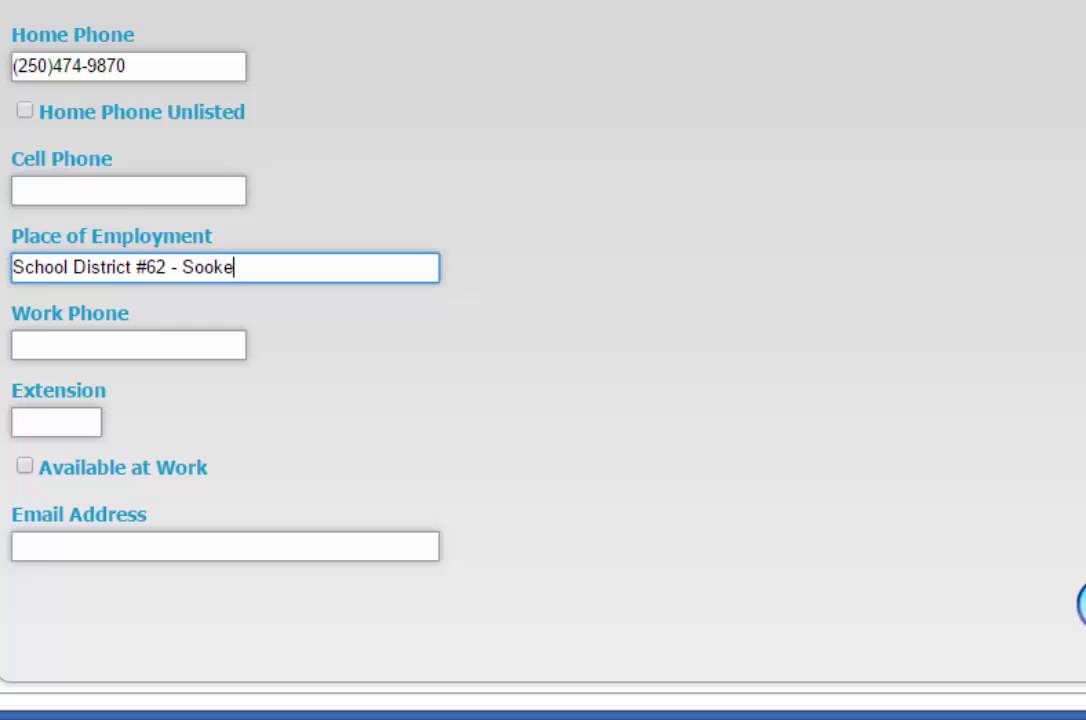
scroll(460, 300, "up", 3)
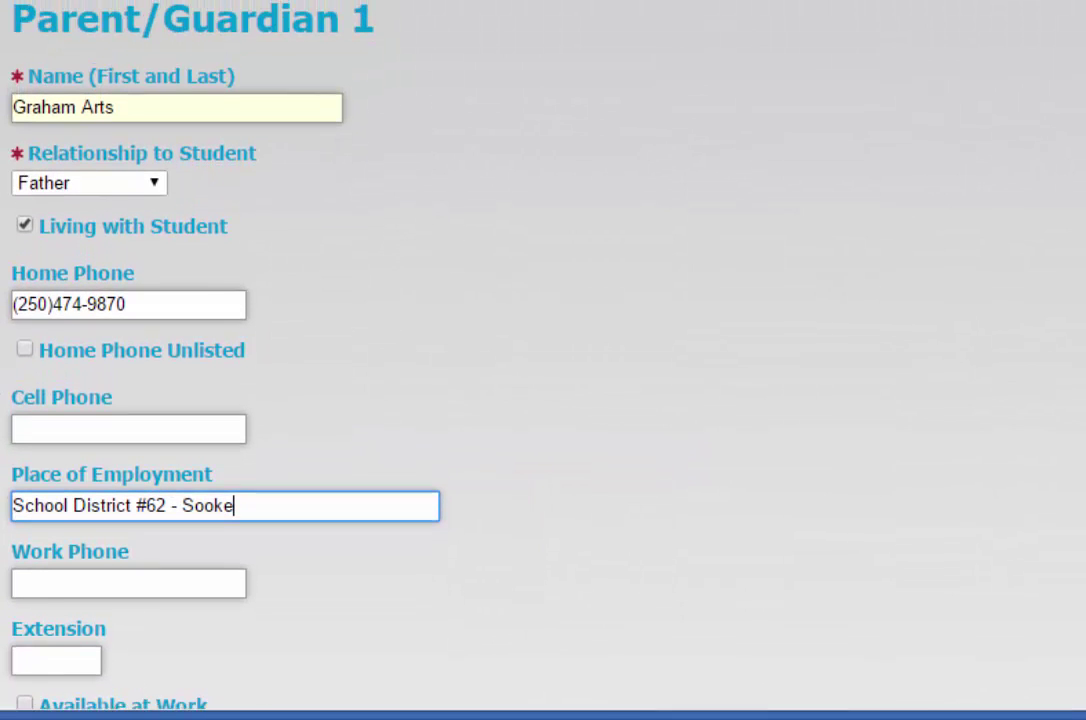
scroll(540, 360, "up", 1)
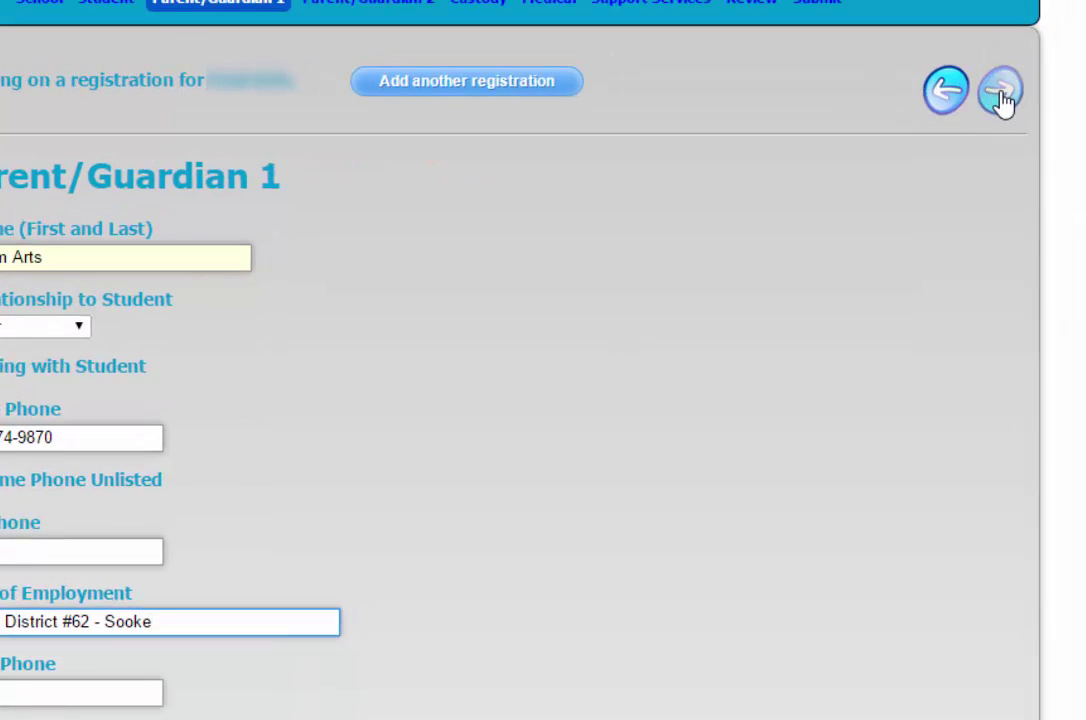
Step: Skip past Parent/Guardian 2, leaving it blank, to reach the Custody section
left_click(1002, 96)
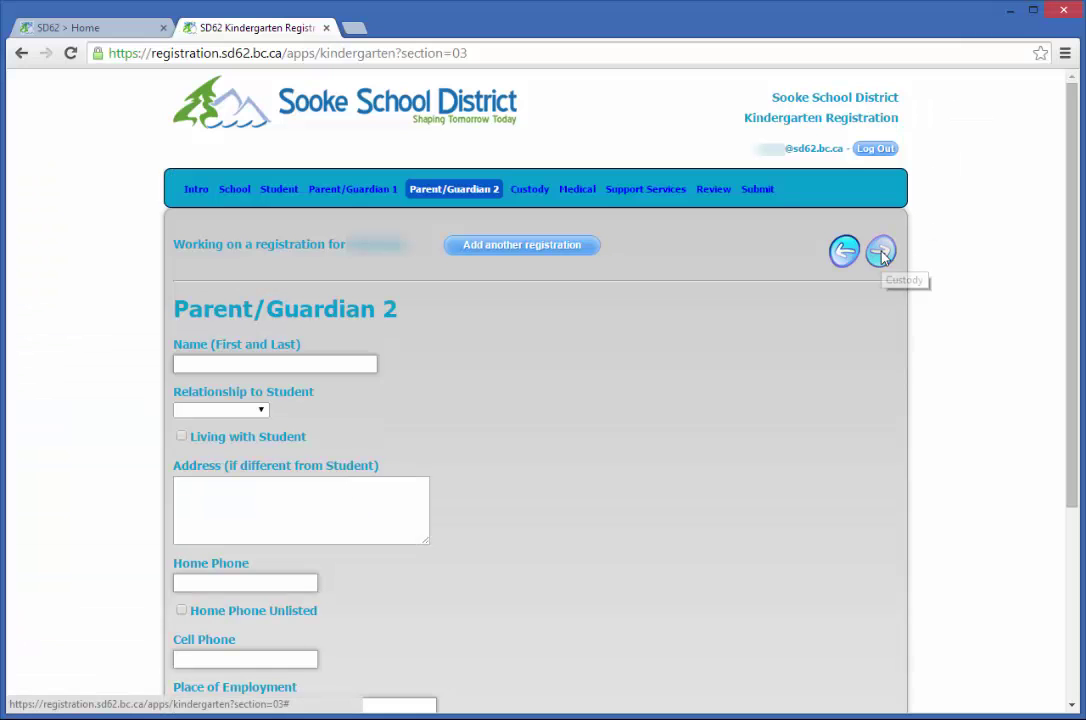
left_click(881, 253)
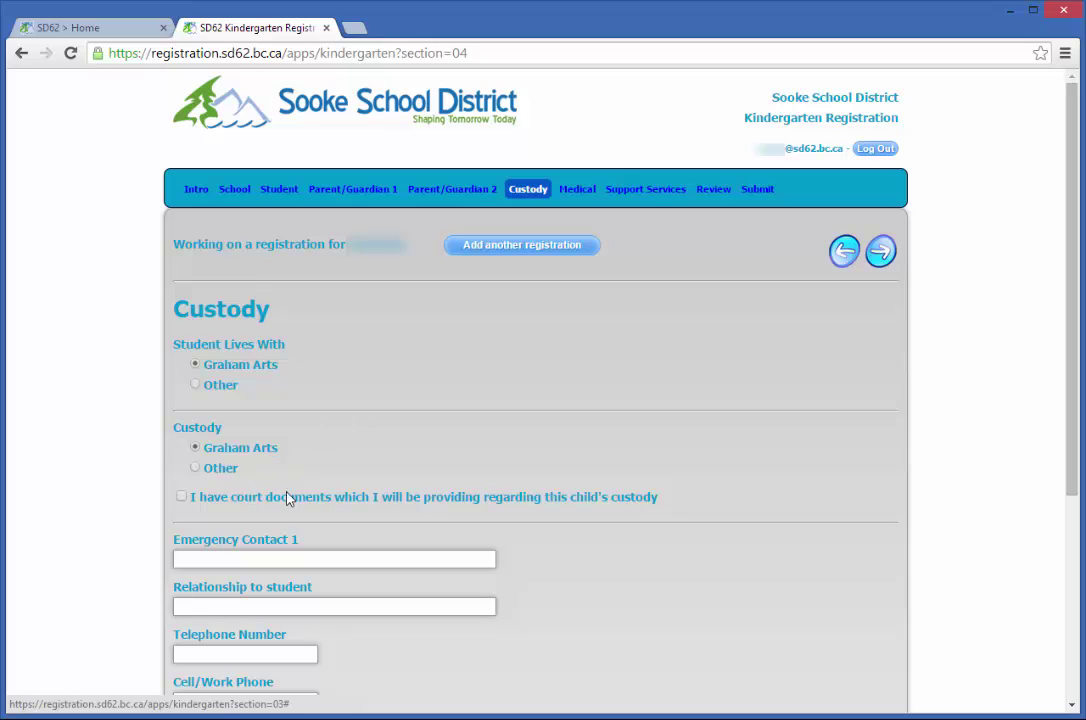
left_click(181, 497)
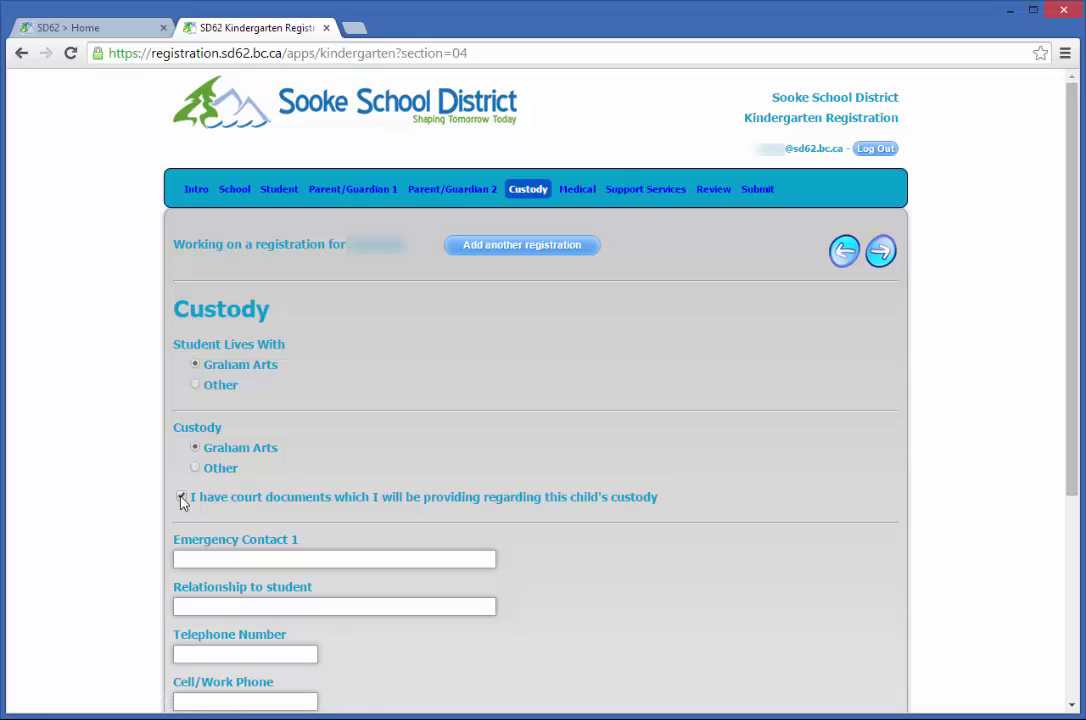
left_click(181, 497)
Step: Review Medical Information without marking any conditions, then continue to Student Support Services
left_click(886, 256)
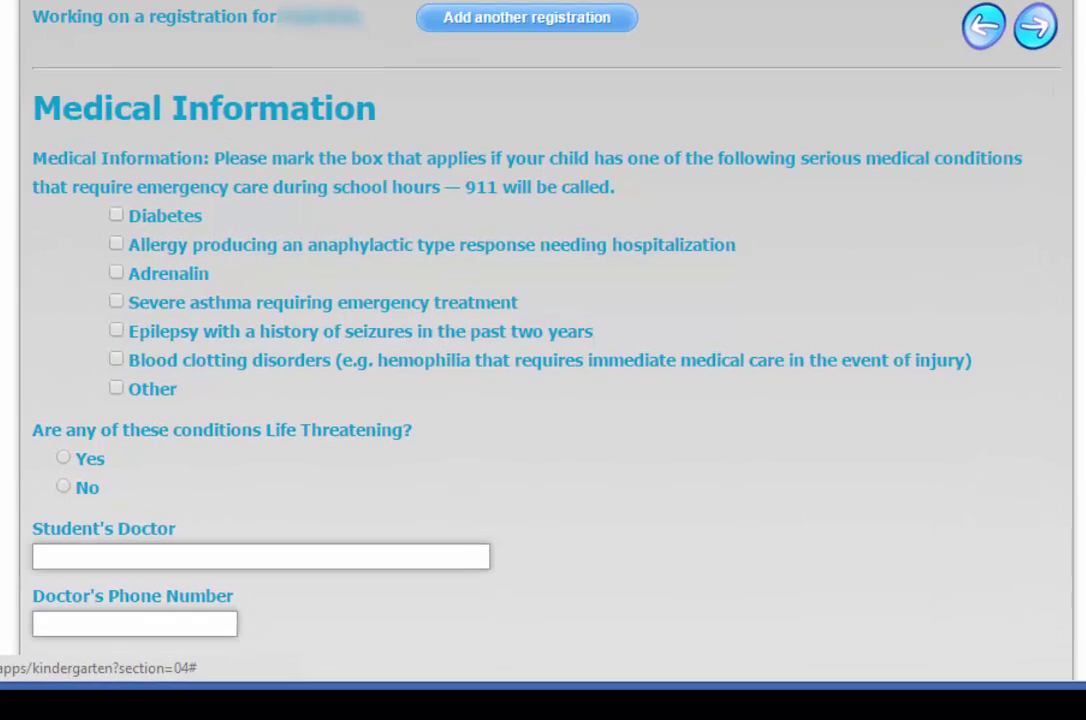
left_click_drag(1072, 488, 1072, 564)
scroll(543, 340, "up", 3)
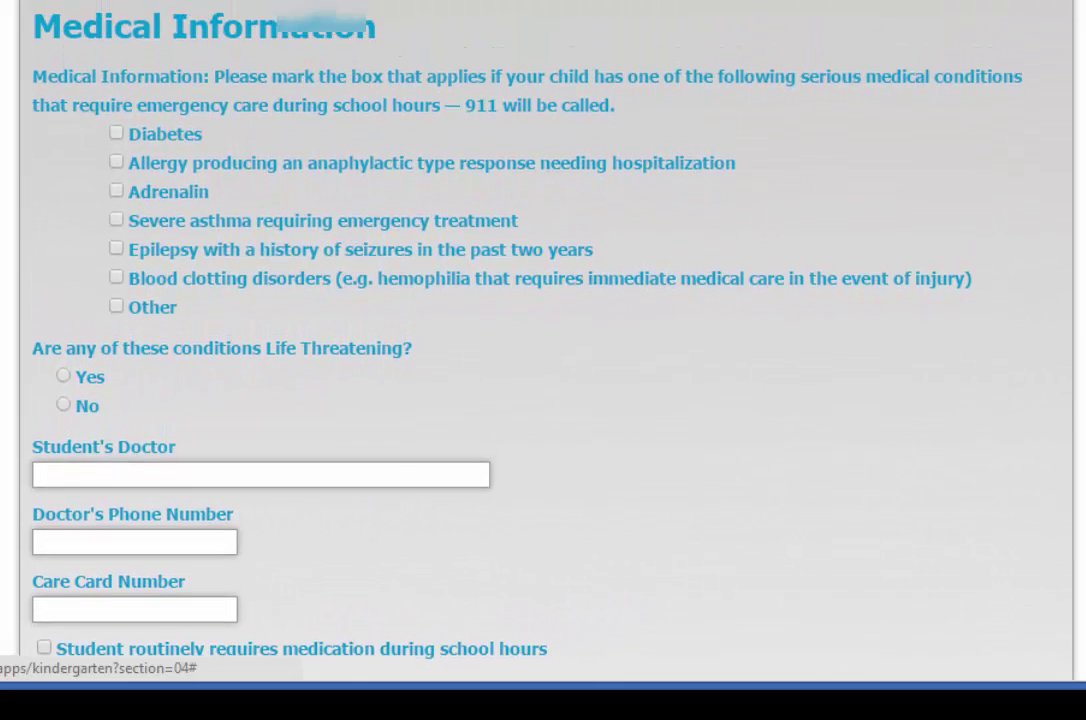
scroll(543, 340, "up", 1)
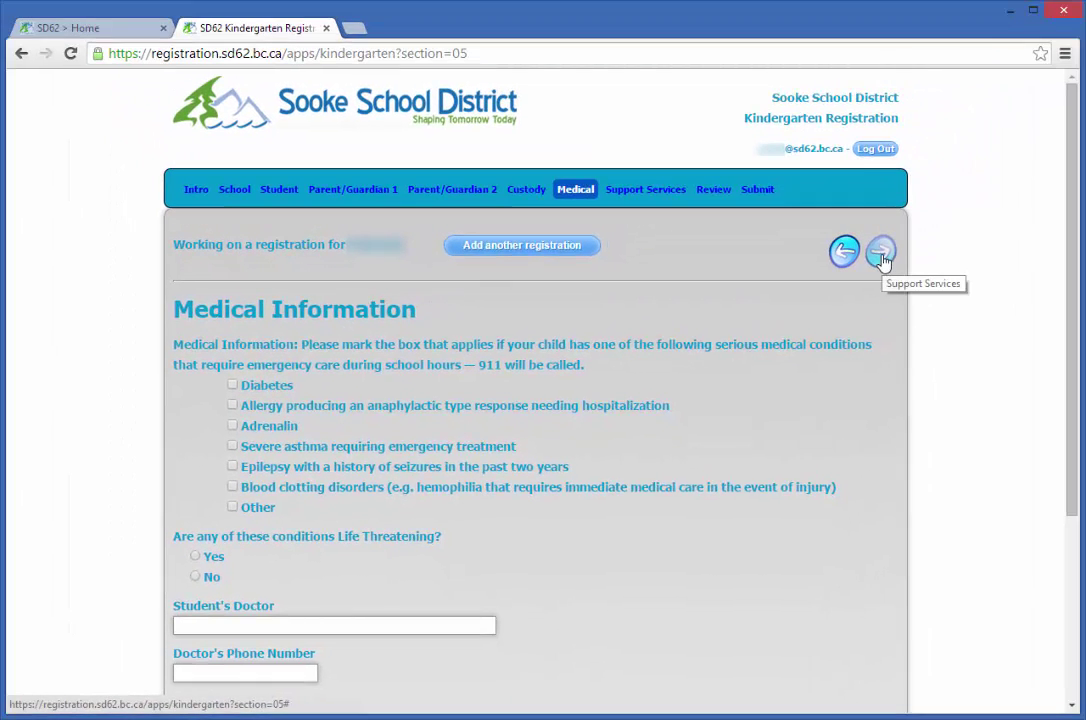
left_click(881, 255)
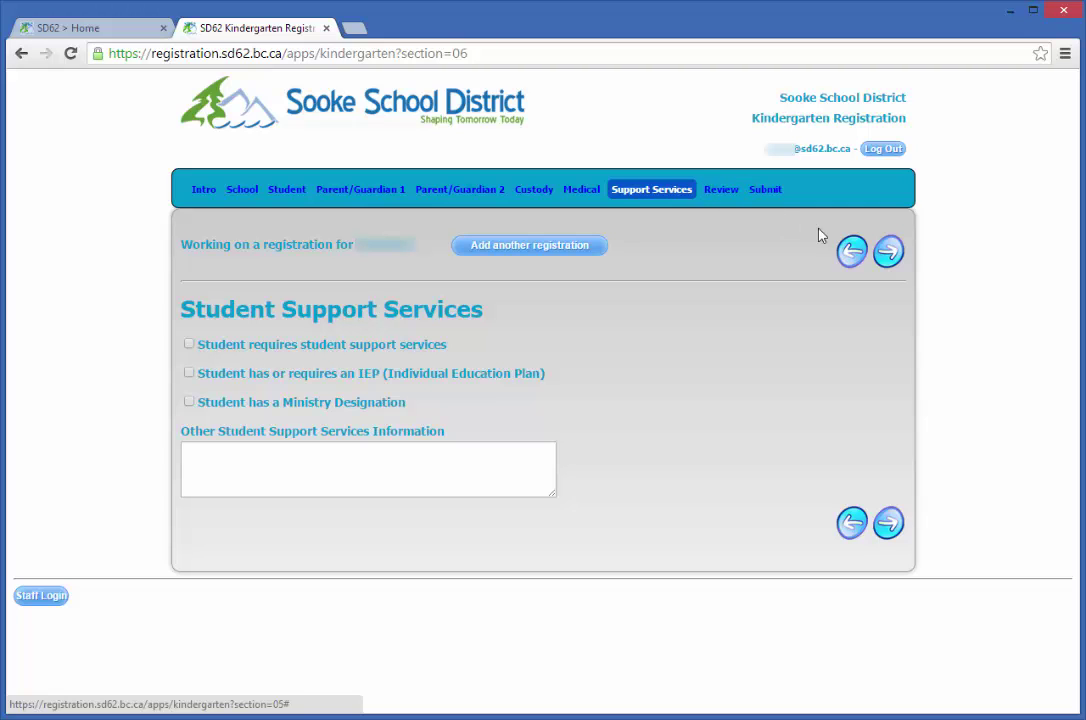
Step: Read through the student, parent, custody and medical summary, then continue to Pending Registrations
left_click(886, 254)
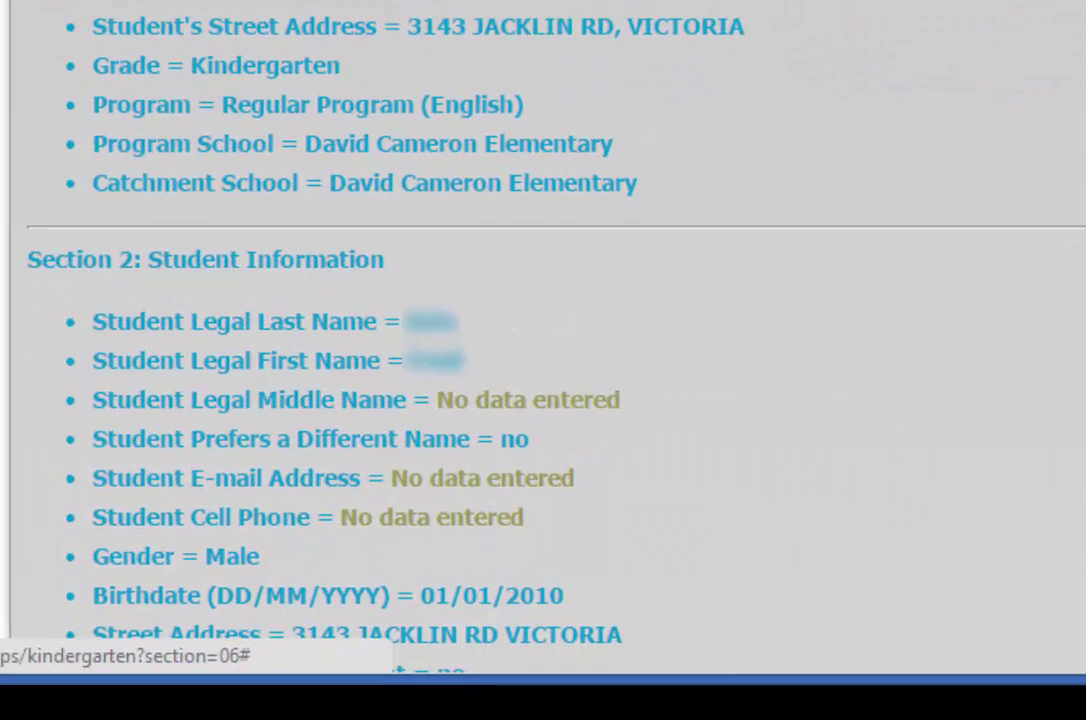
scroll(470, 330, "down", 5)
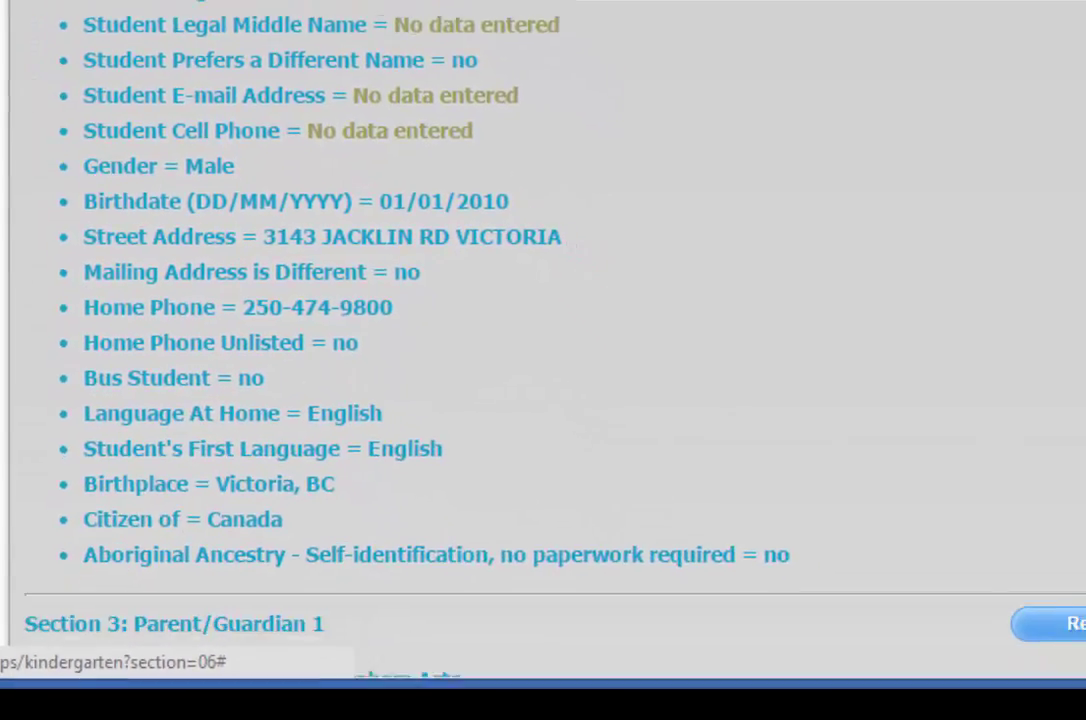
scroll(540, 330, "down", 5)
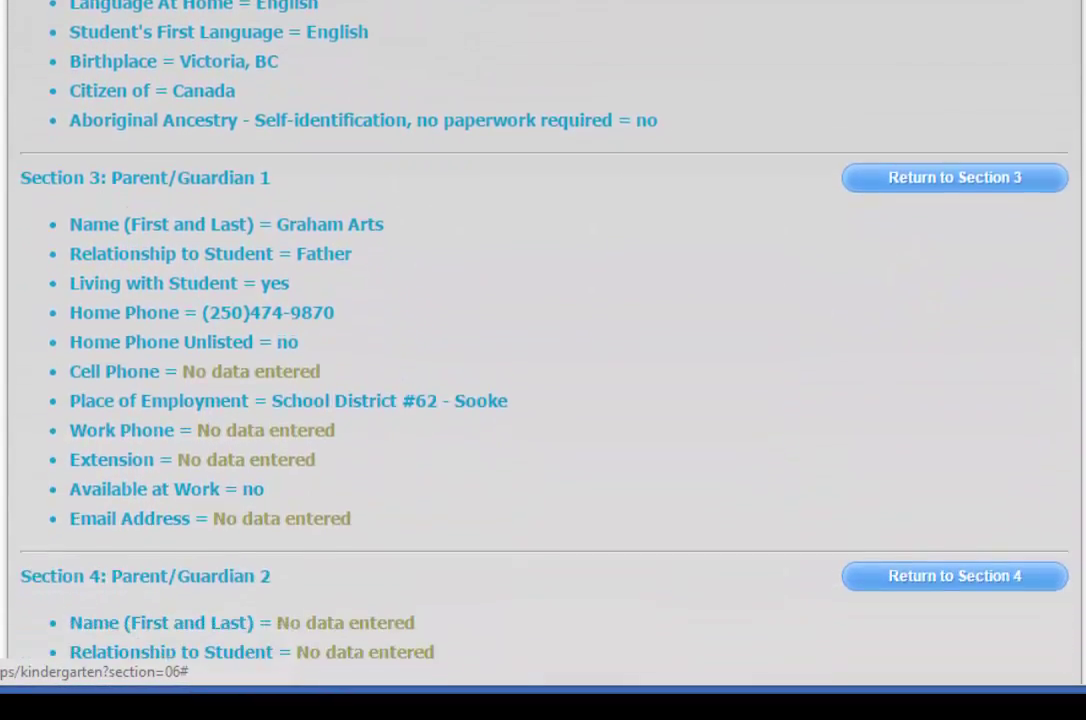
scroll(540, 330, "down", 5)
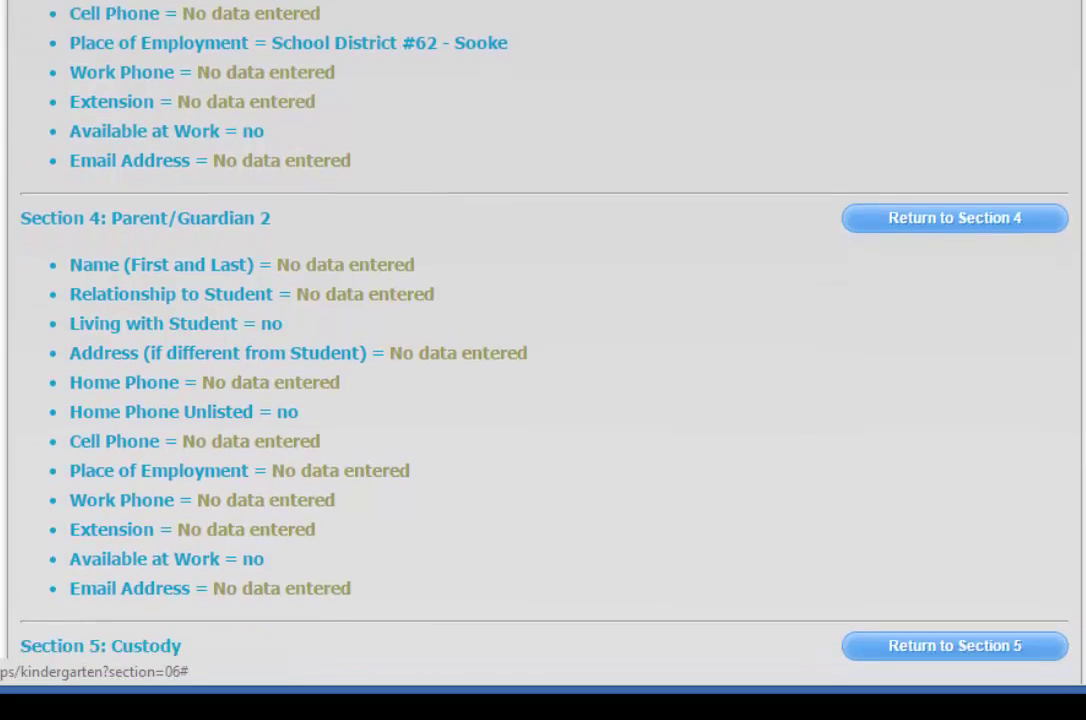
scroll(540, 330, "down", 5)
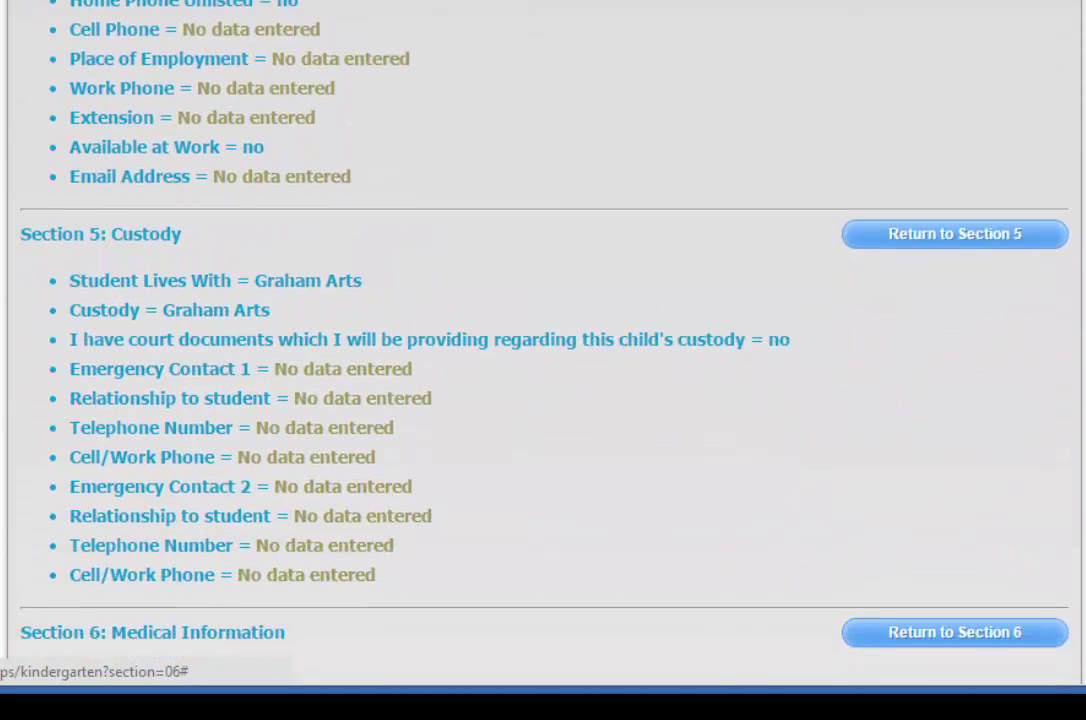
scroll(540, 330, "down", 5)
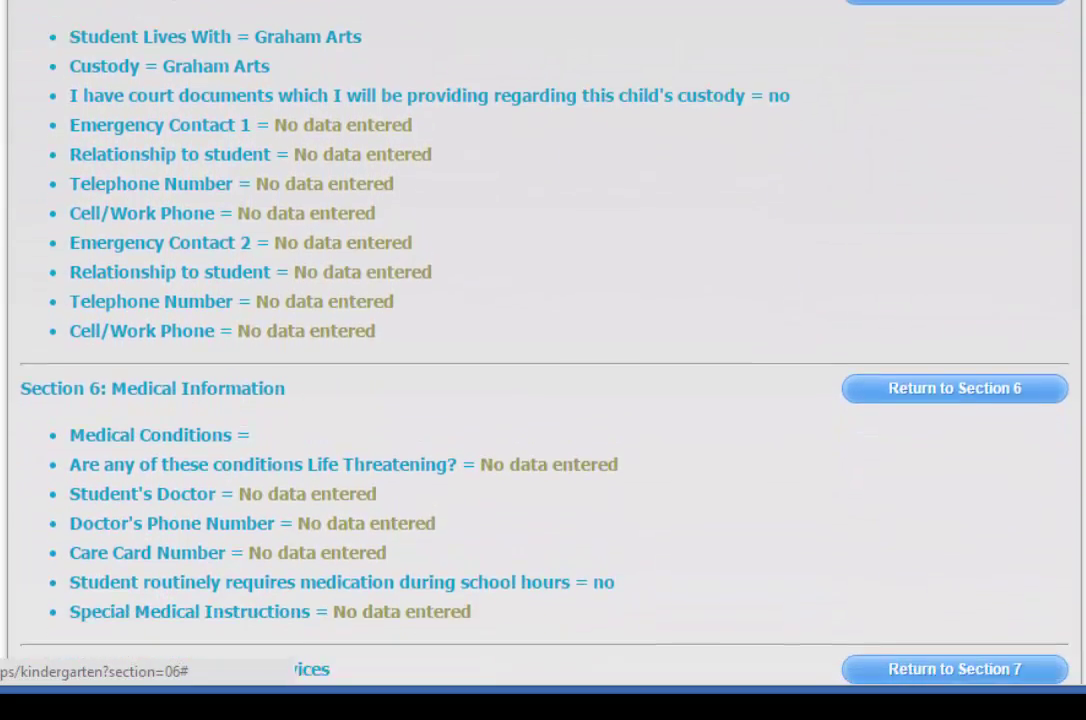
scroll(540, 330, "down", 5)
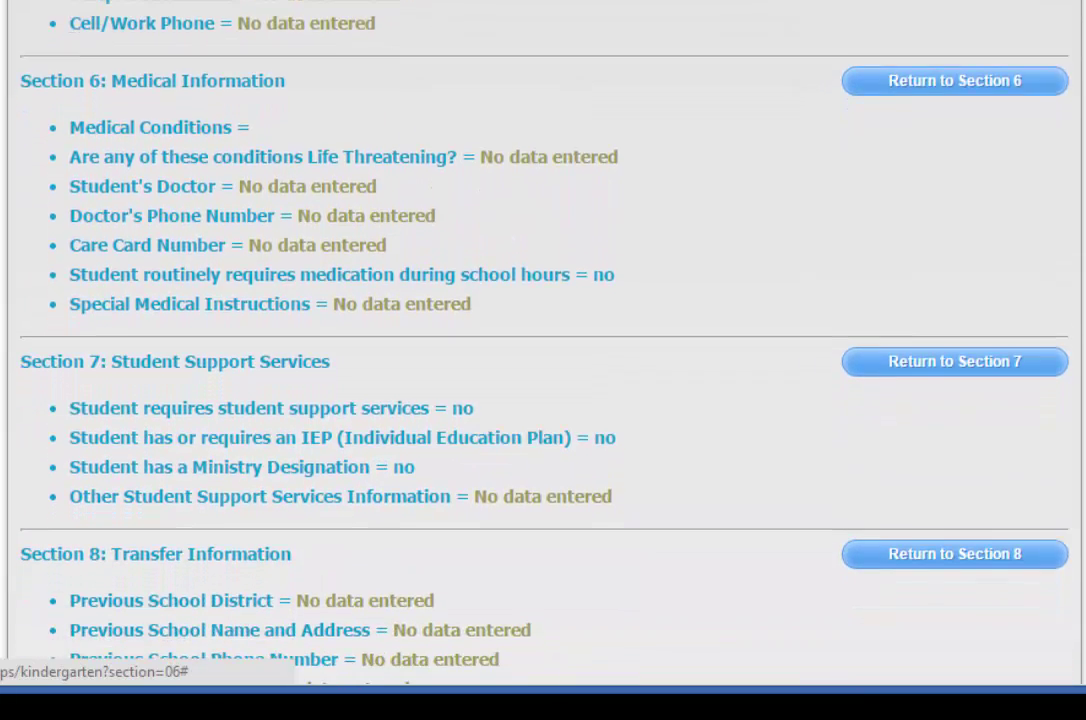
scroll(540, 330, "down", 4)
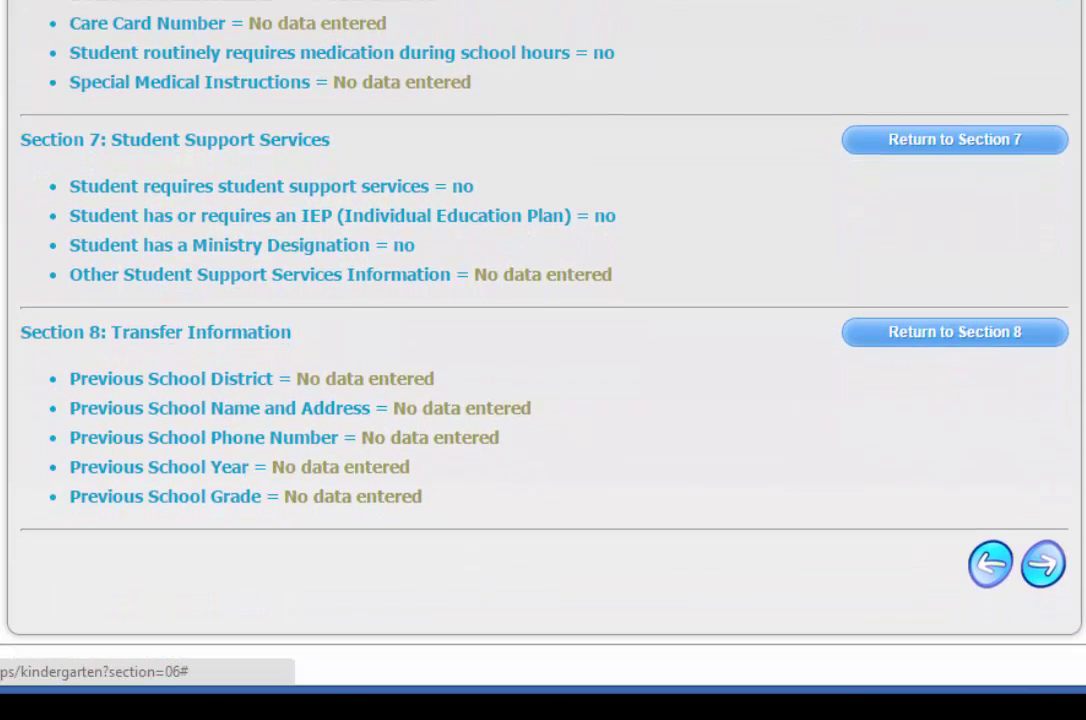
scroll(540, 330, "up", 1)
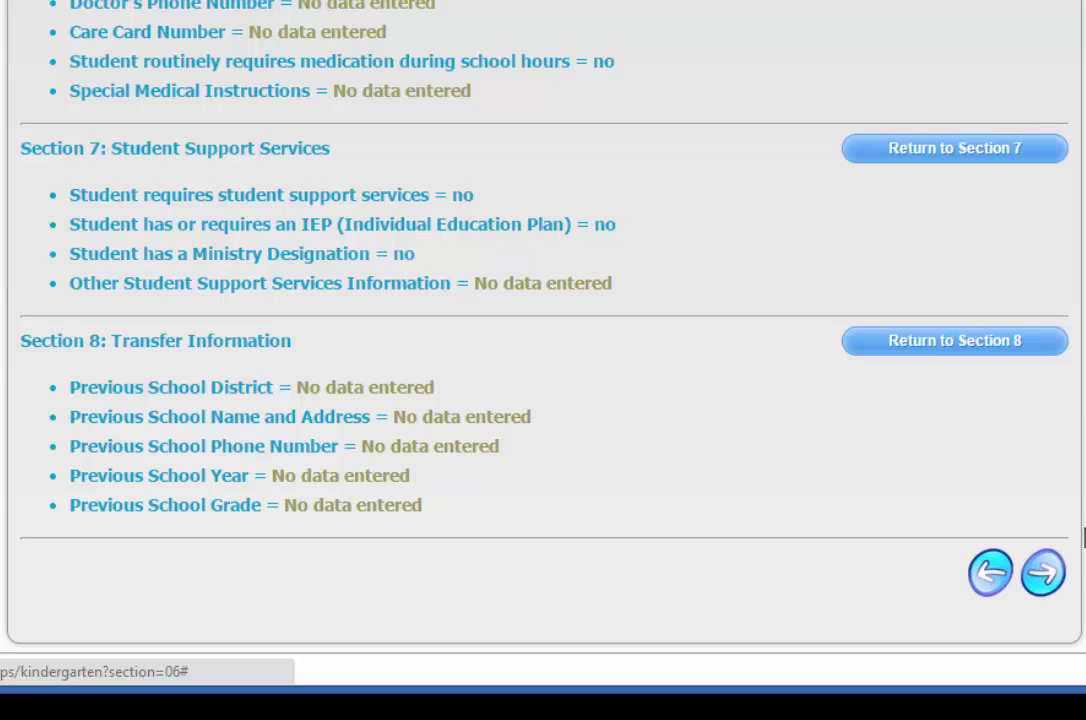
left_click(1041, 580)
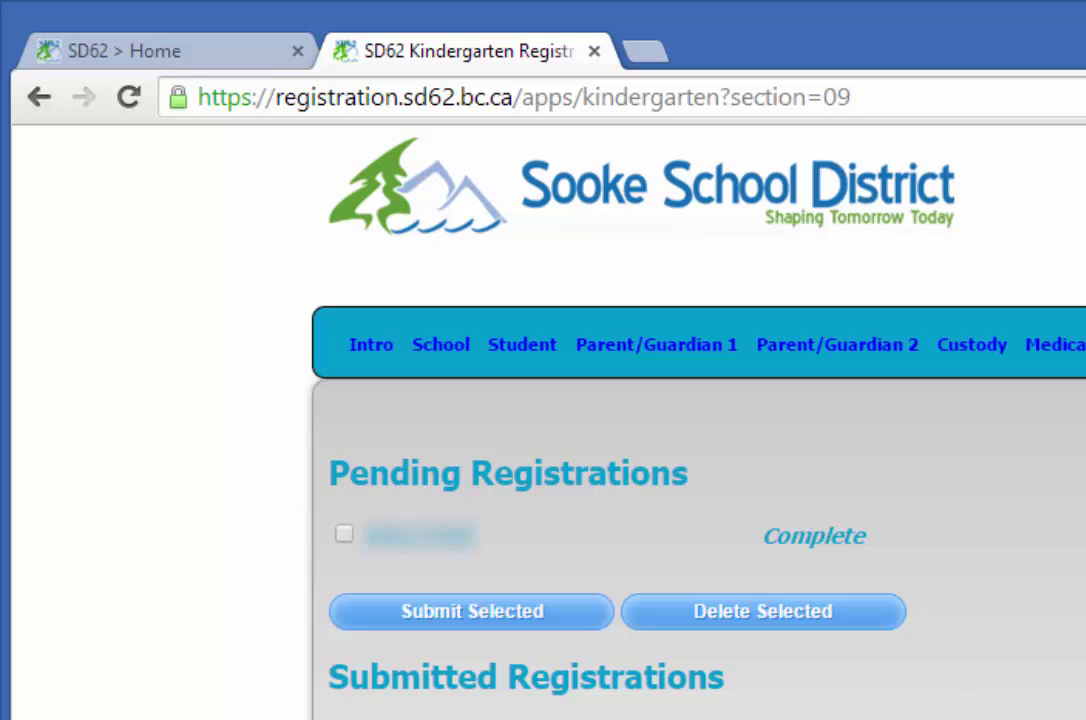
Step: Select the Complete pending registration, submit it and confirm the submission
left_click(343, 538)
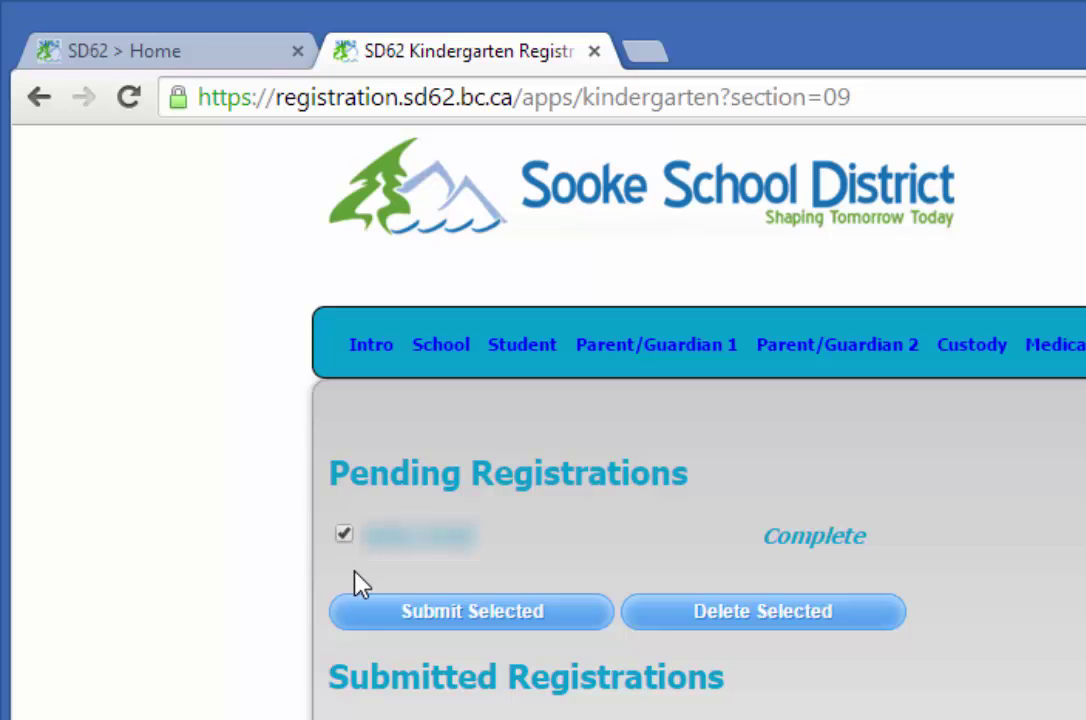
left_click(484, 625)
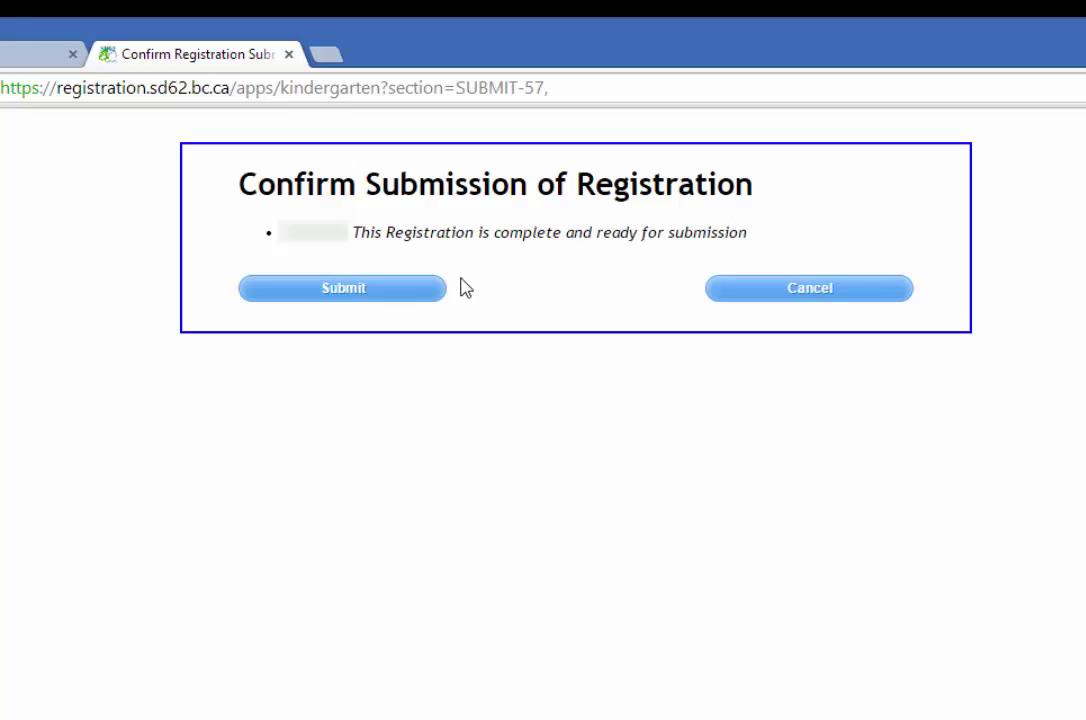
left_click(333, 295)
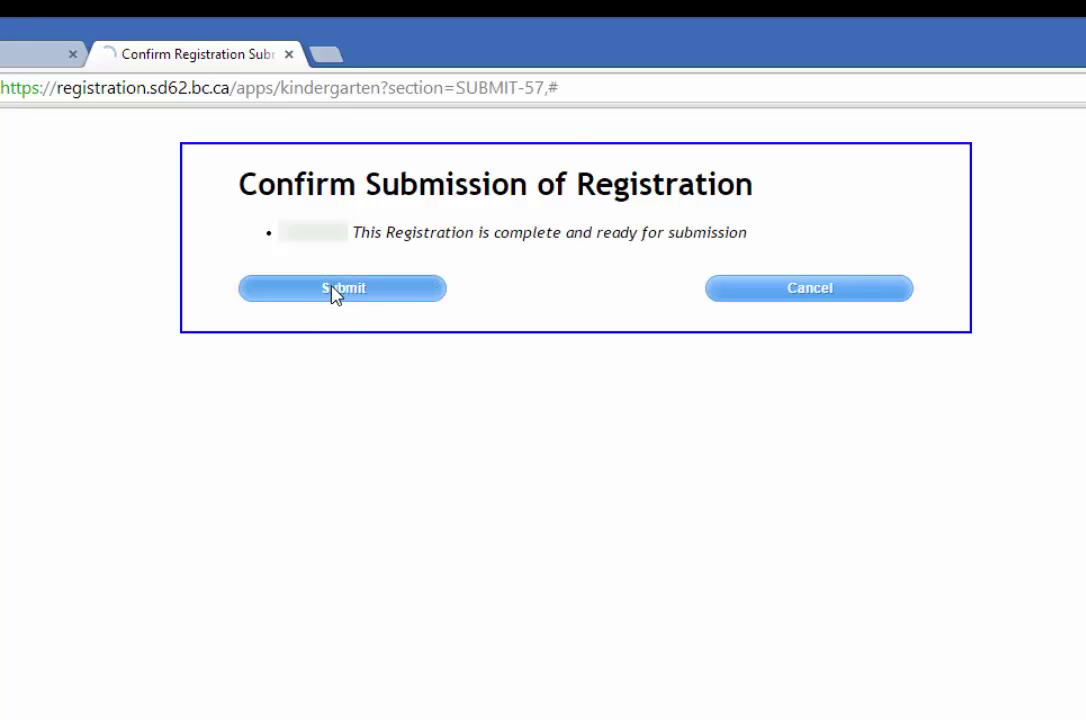